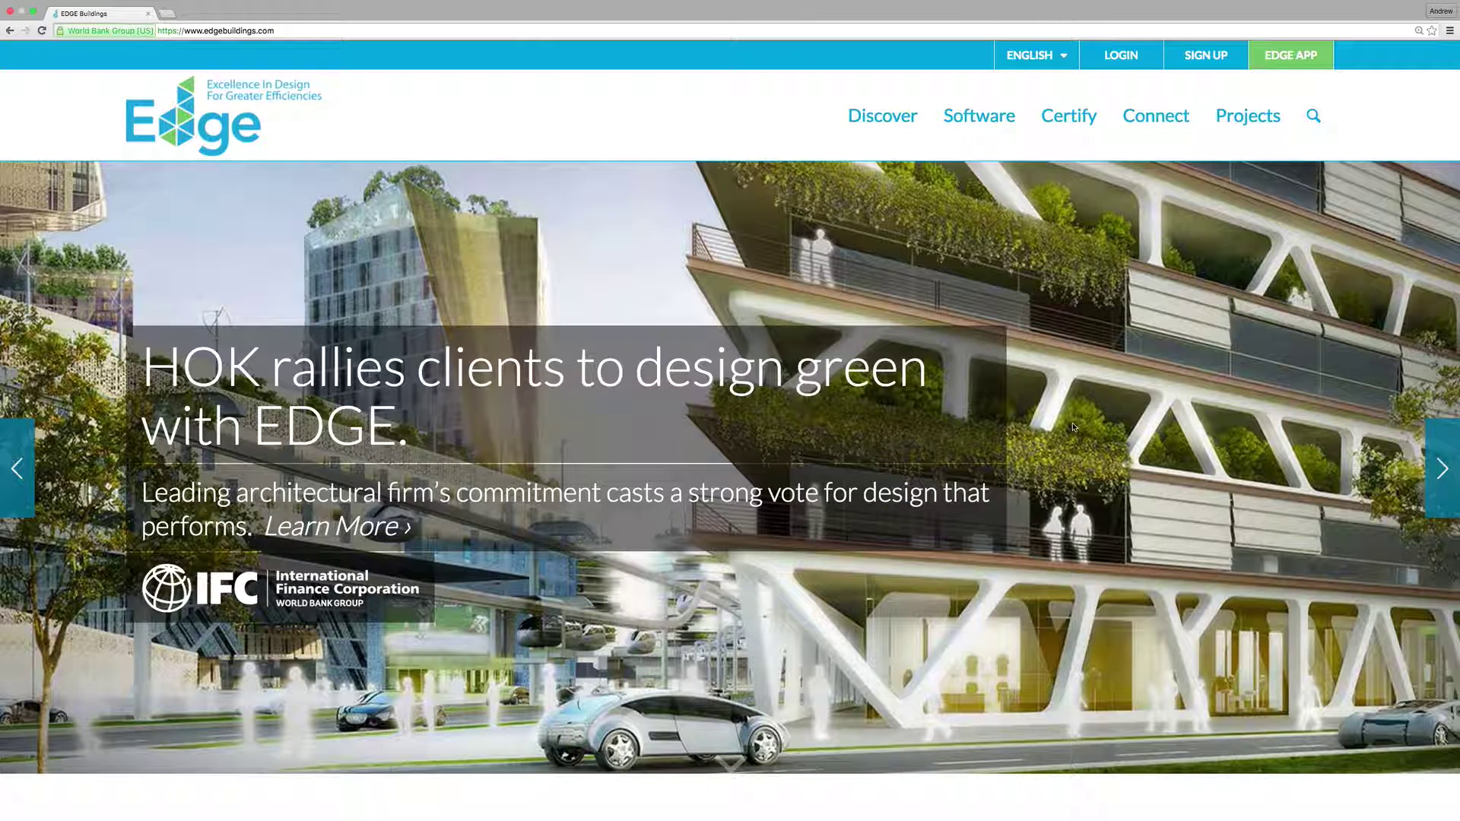
- Go from the EDGE Buildings homepage into the EDGE App with the EDGE APP button
click(331, 30)
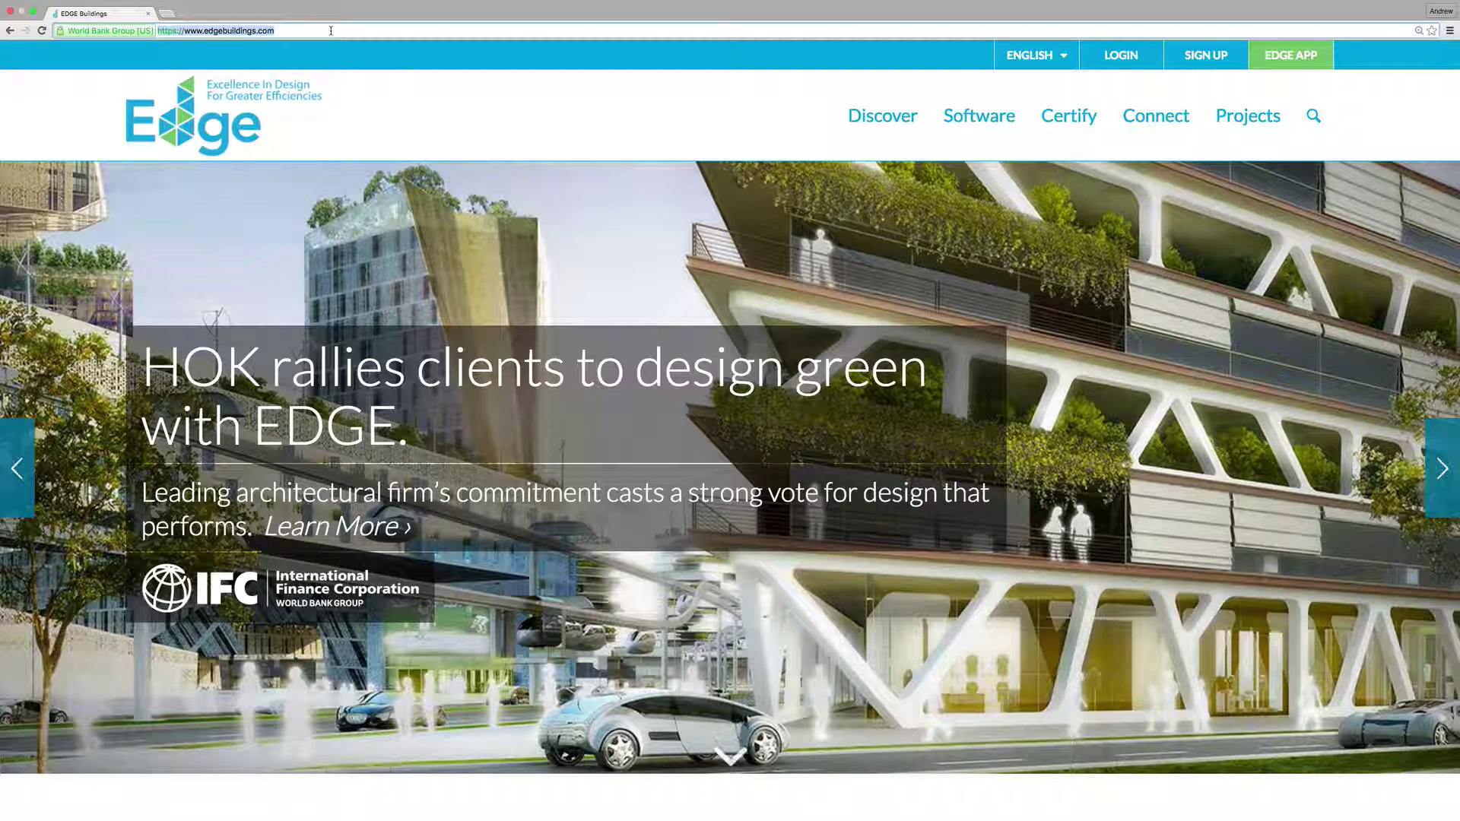
click(330, 31)
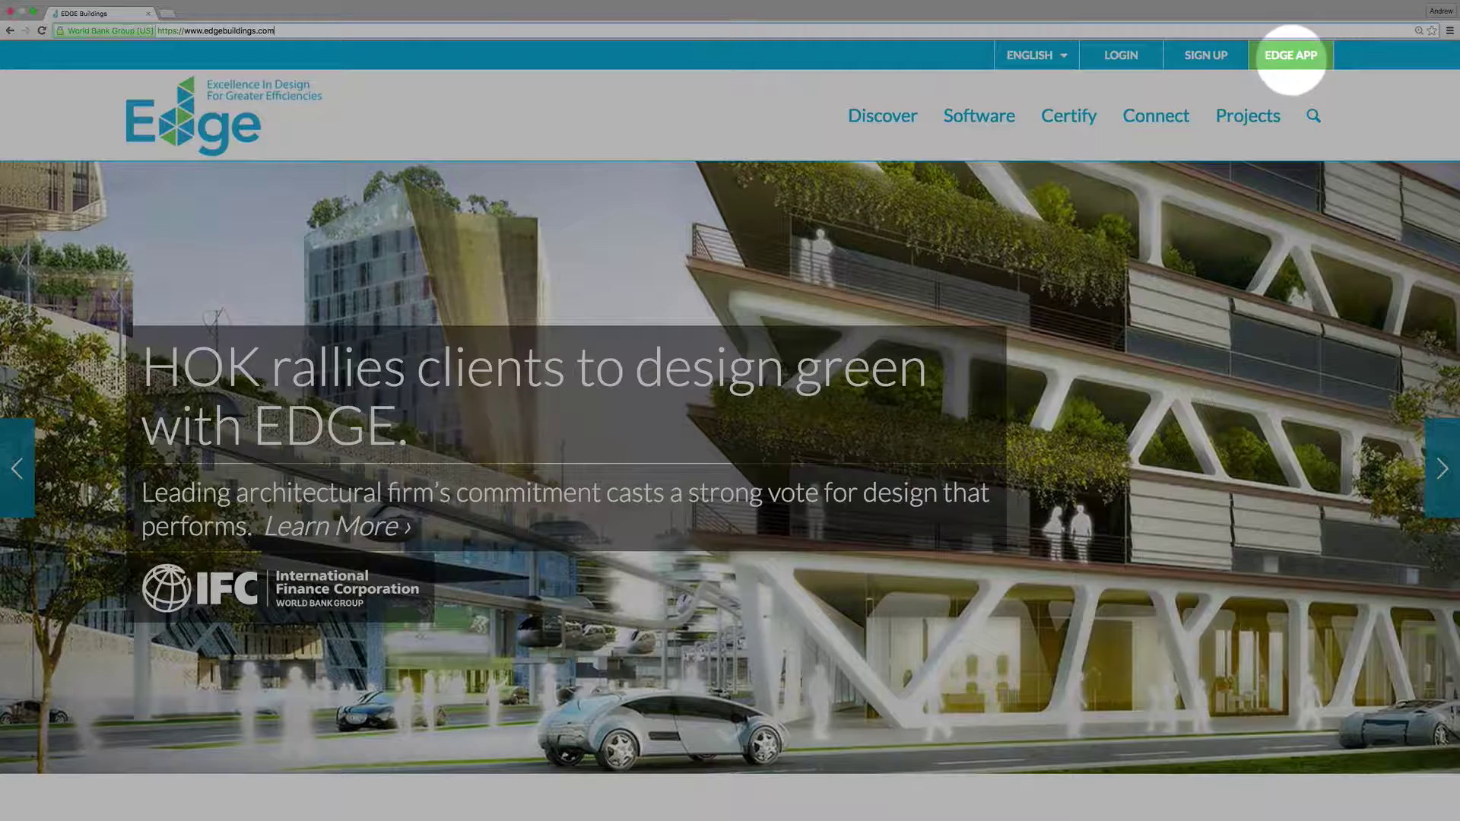
click(1286, 62)
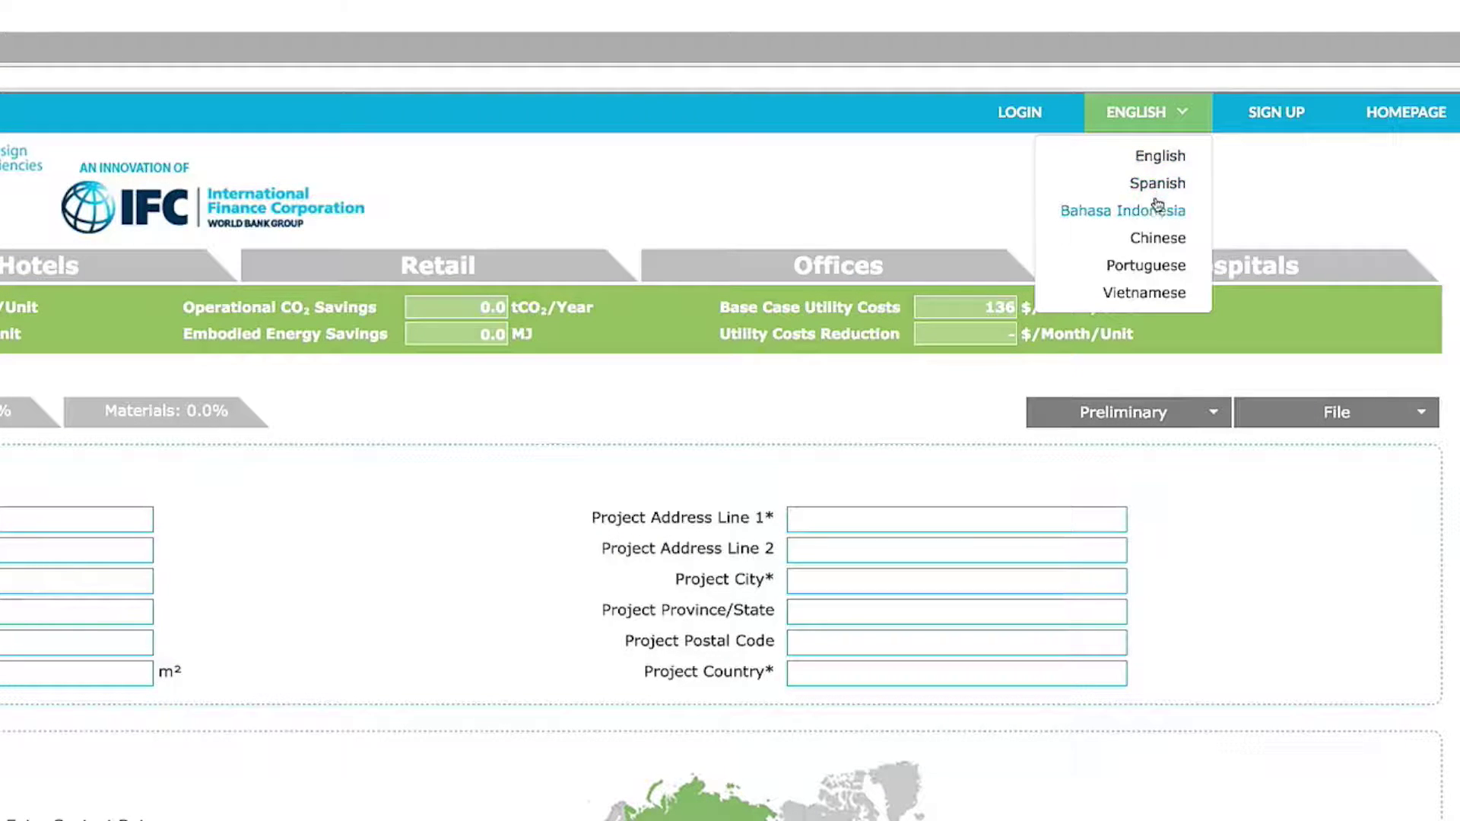
- Dismiss the language list and switch the project type to Hotels
click(1167, 119)
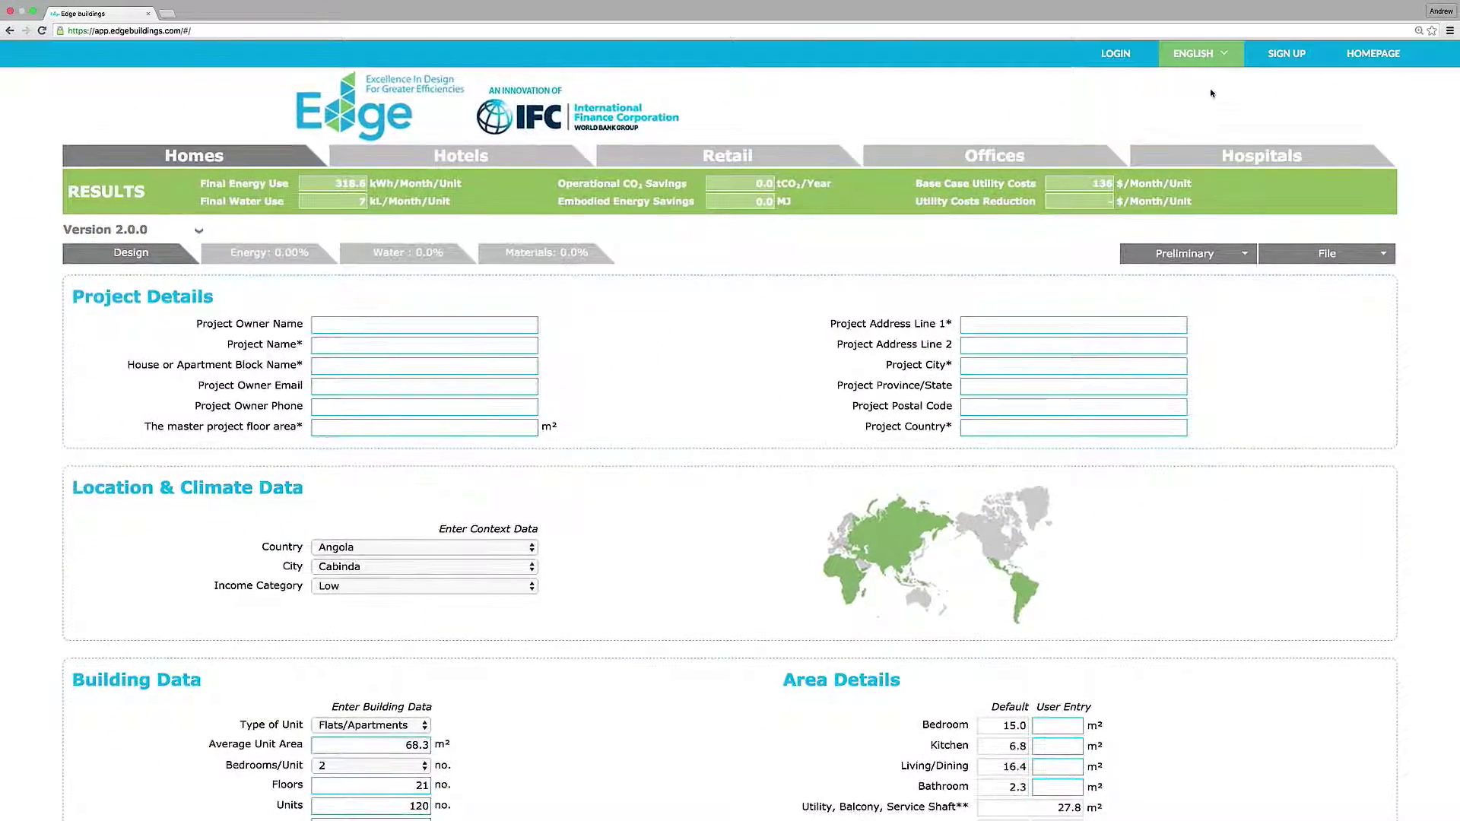
click(462, 156)
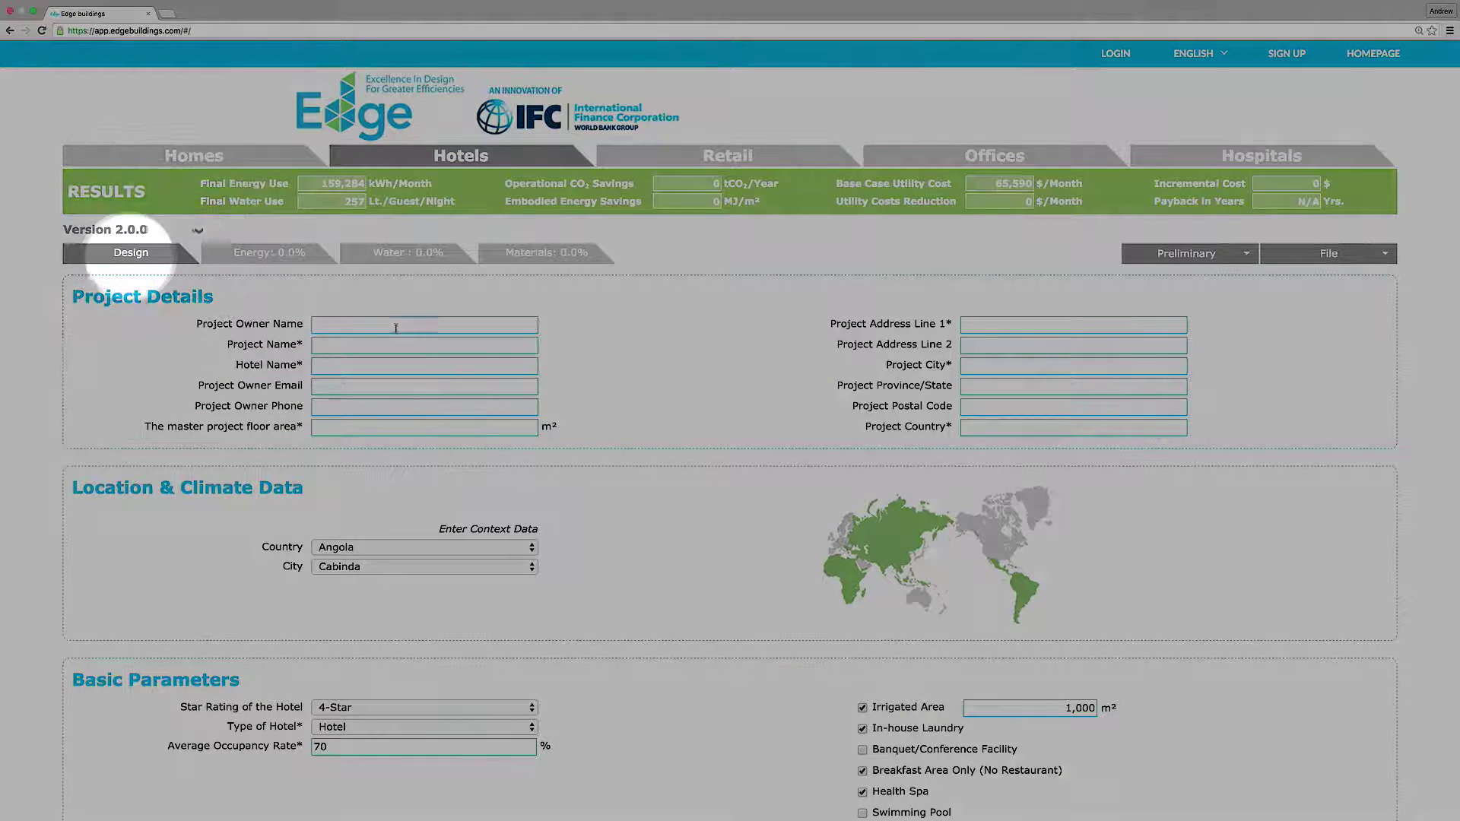
- Enter project name 'EDGE Hotel Mexico City', hotel name, 8580 m² floor area, street address, Mexico City and Mexico
click(396, 328)
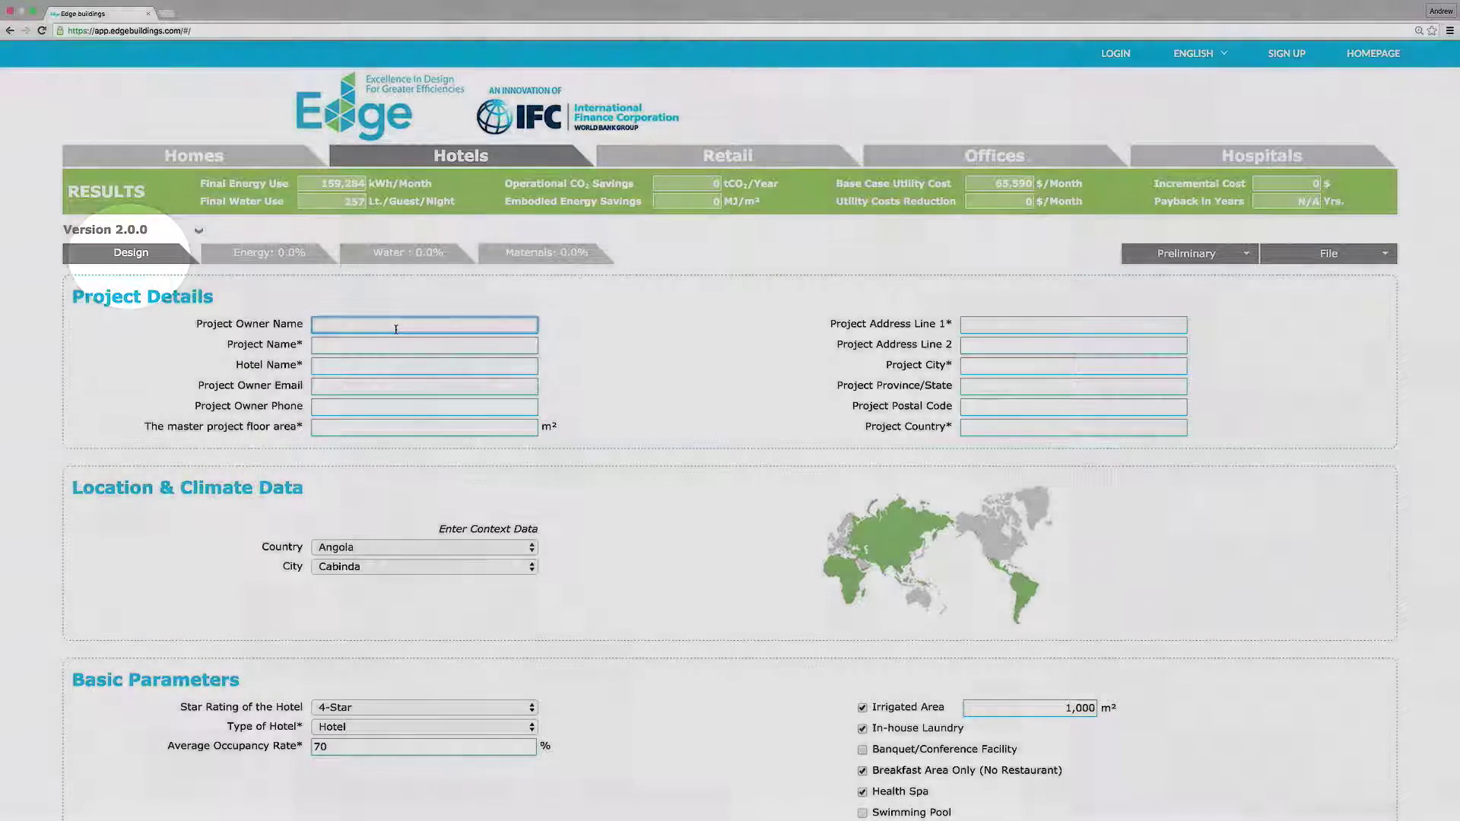
key(Tab)
text(EDGE Hotel Mexico City)
key(Tab)
text(EDGE Hotel Me)
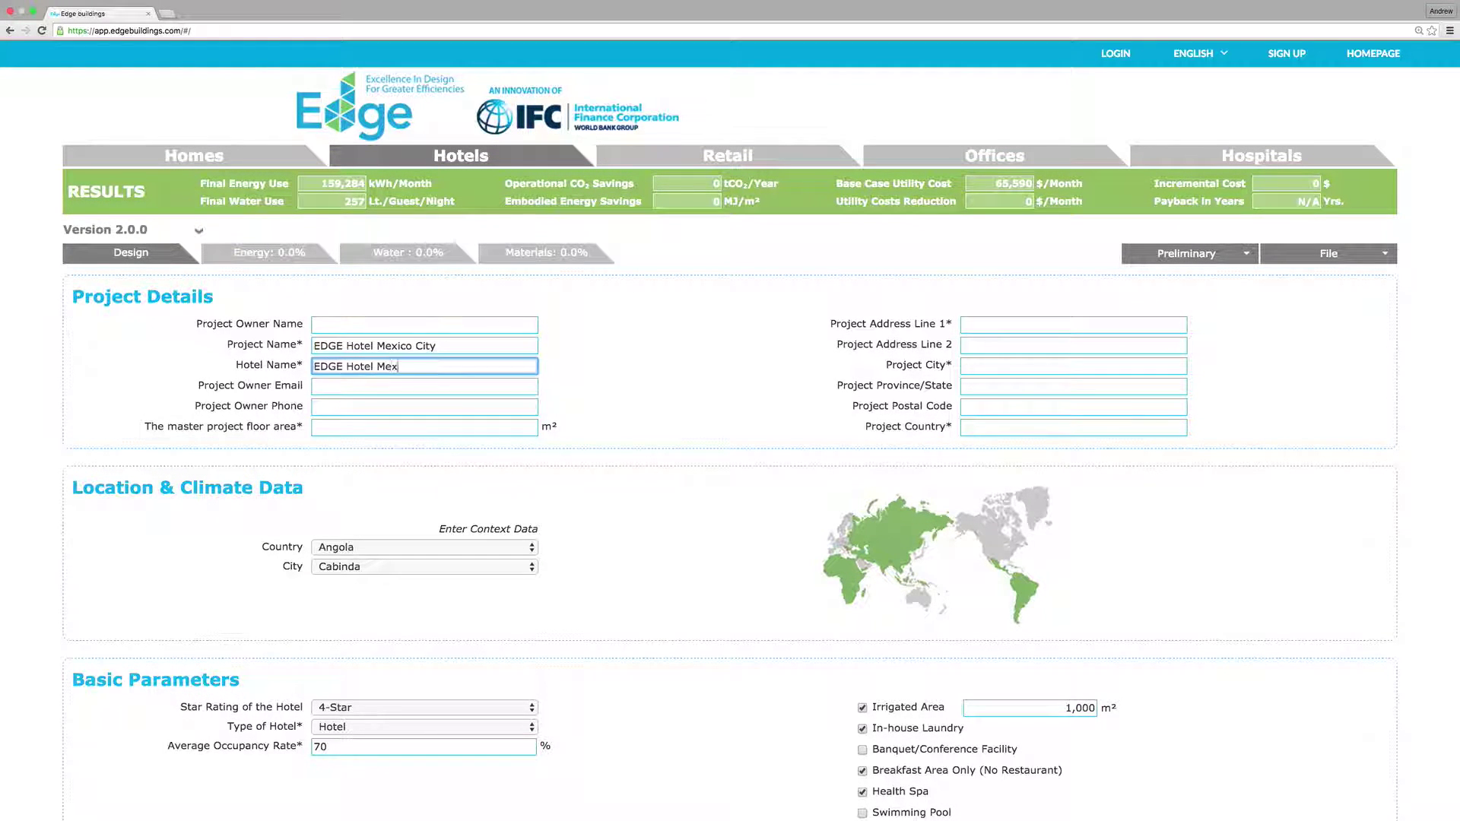
key(Tab)
key(Tab)
key(Tab)
text(8580)
key(Tab)
text(1234)
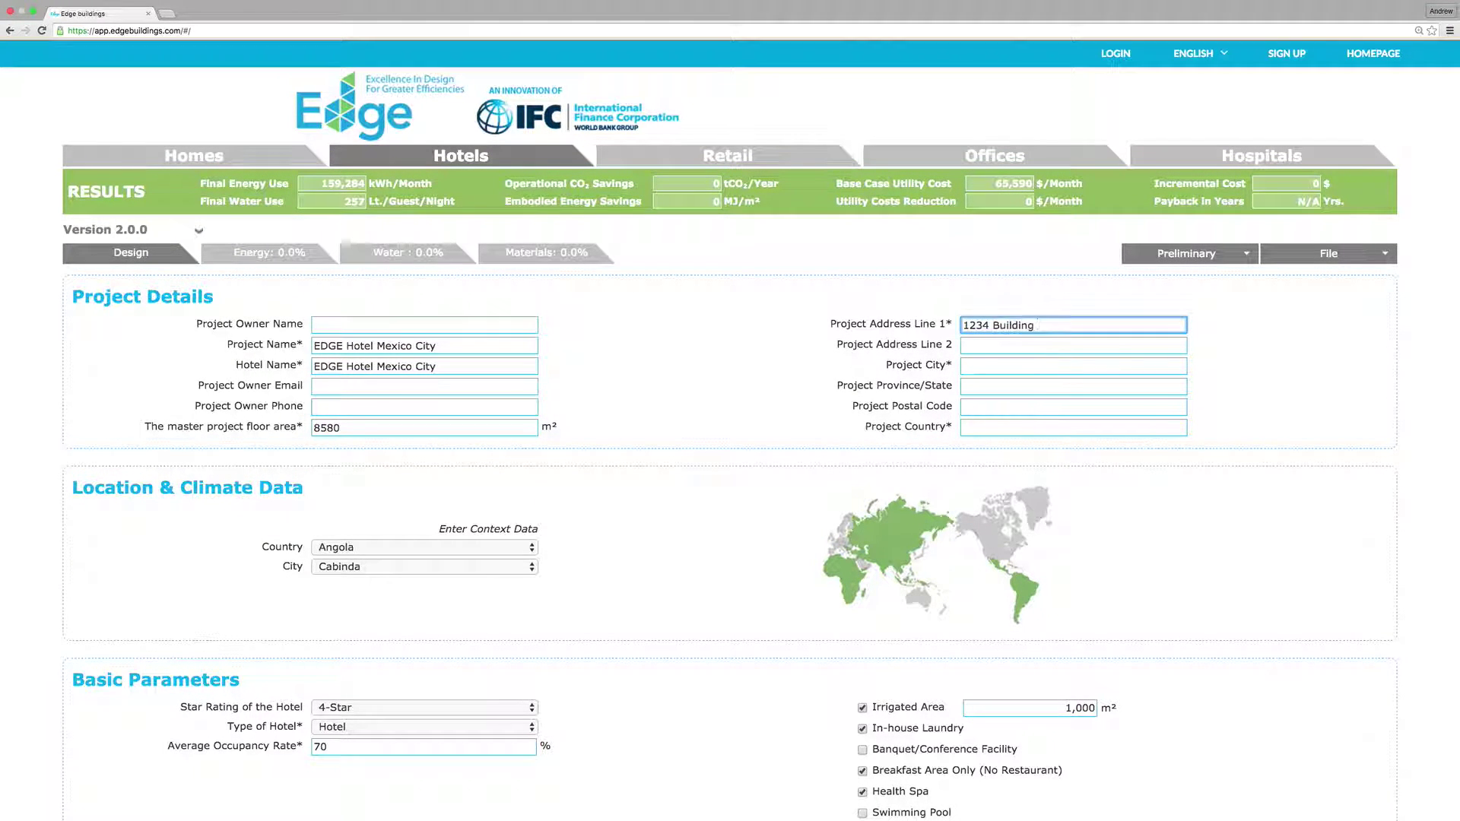
text( Building Green Street)
key(Tab)
key(Tab)
text(Mexico City)
key(Tab)
key(Tab)
key(Tab)
text(Mexico)
- Set the project location to country Mexico and city Mexico City
key(Tab)
key(m)
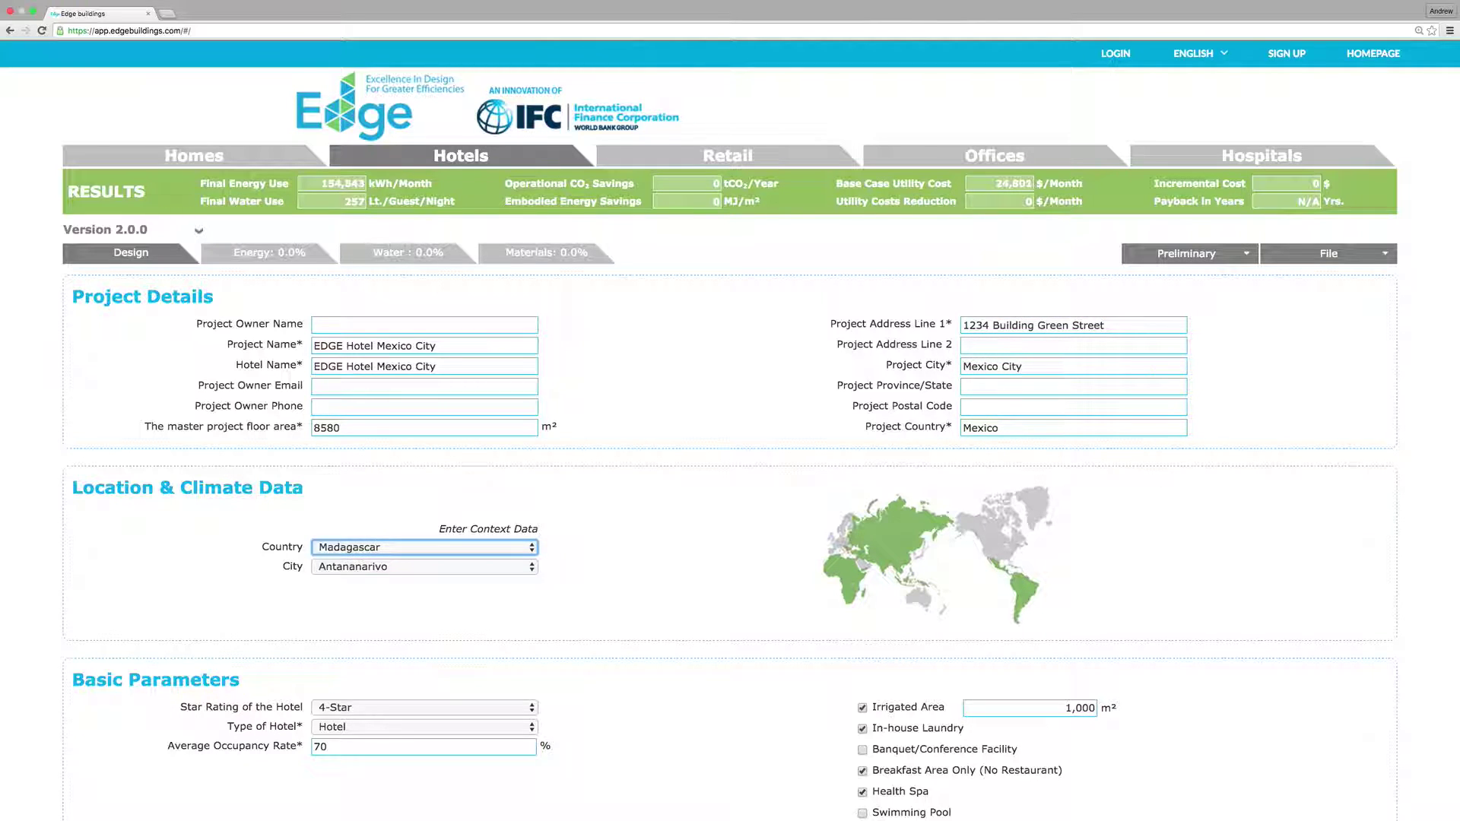
click(362, 548)
click(362, 637)
click(424, 566)
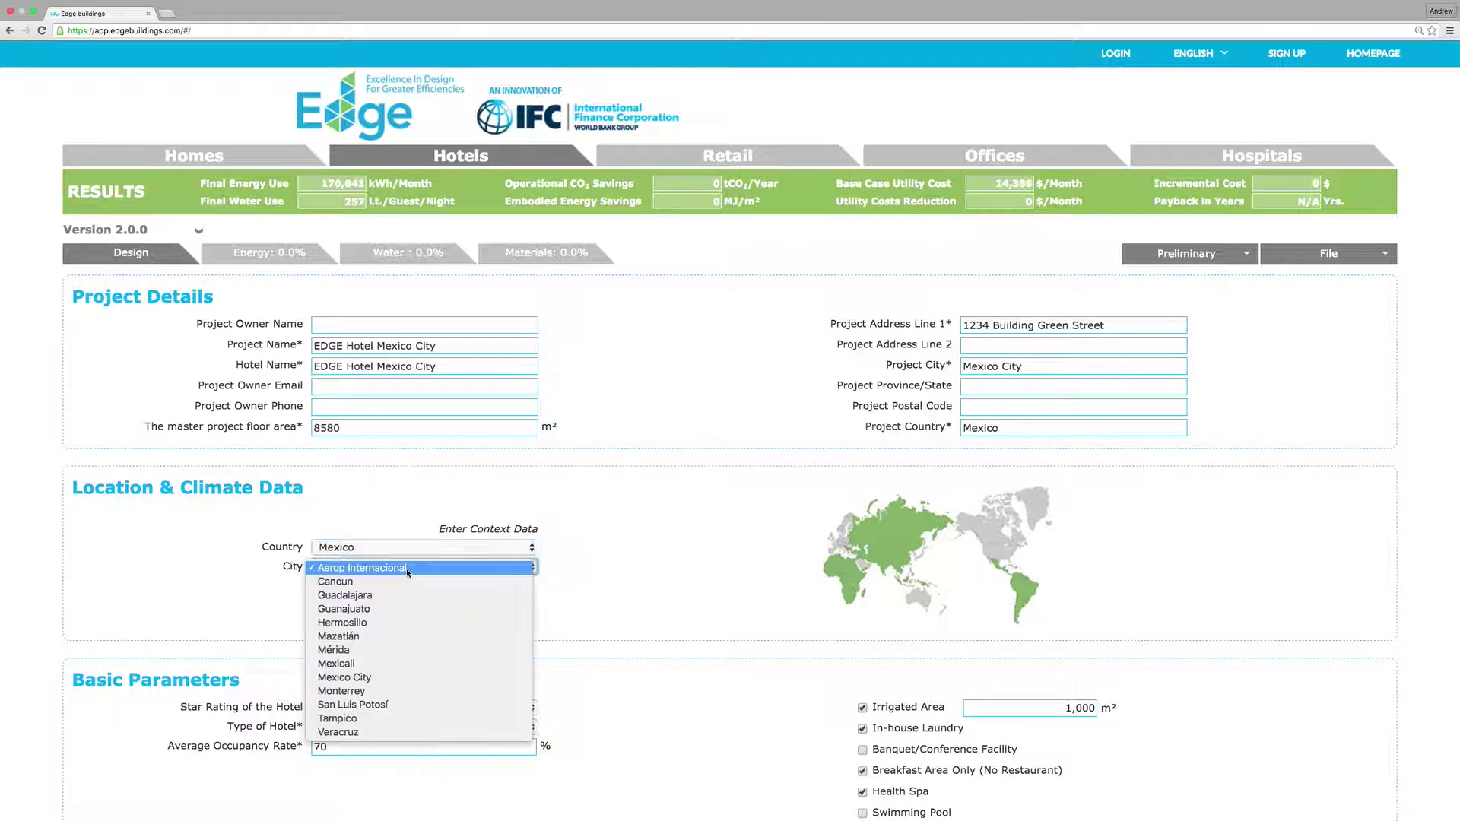
click(342, 680)
scroll(711, 643, down, 5)
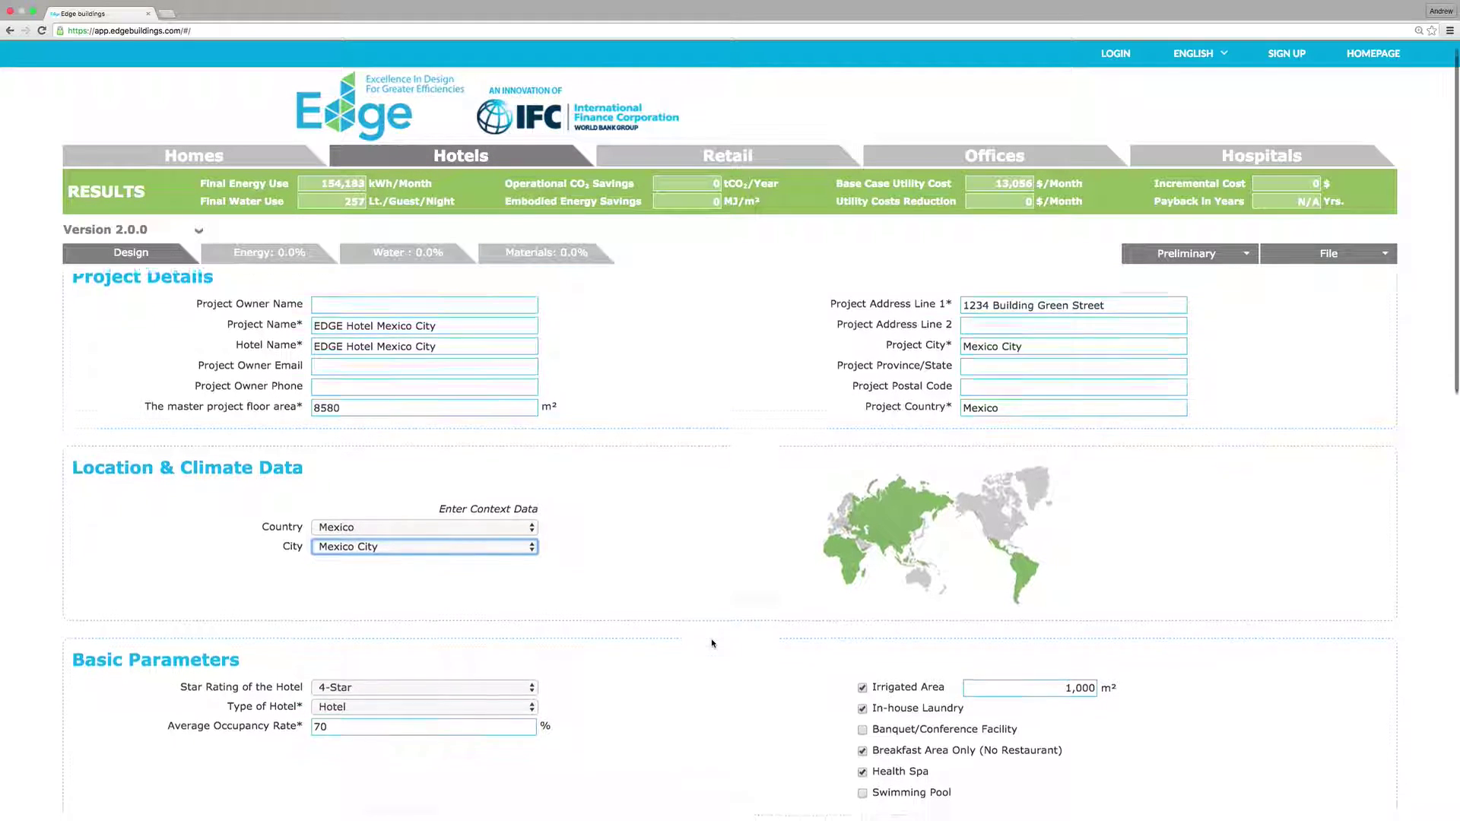
scroll(712, 643, down, 5)
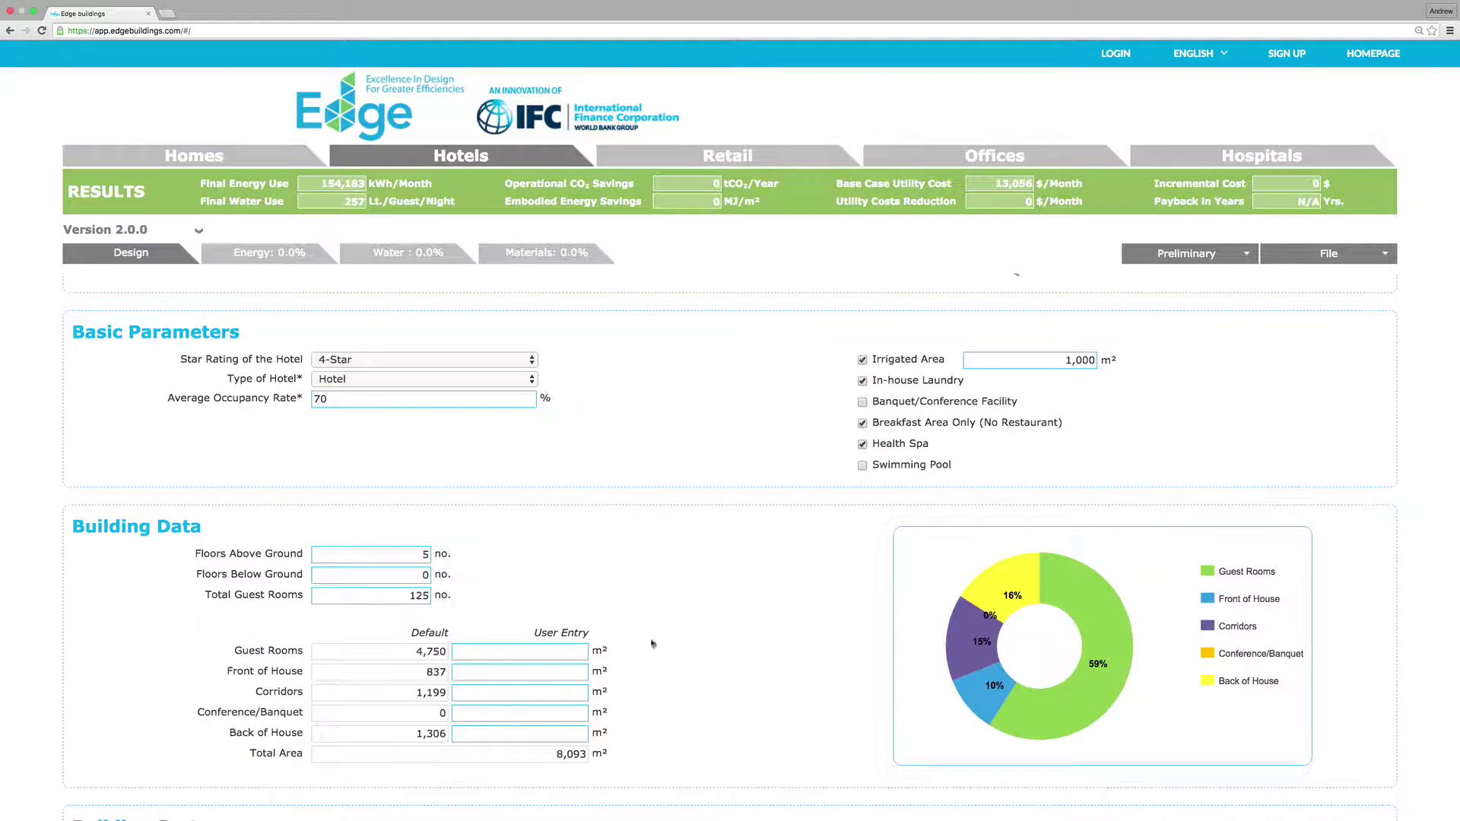
- Set hotel occupancy to 85% and include a banquet/conference facility
click(304, 404)
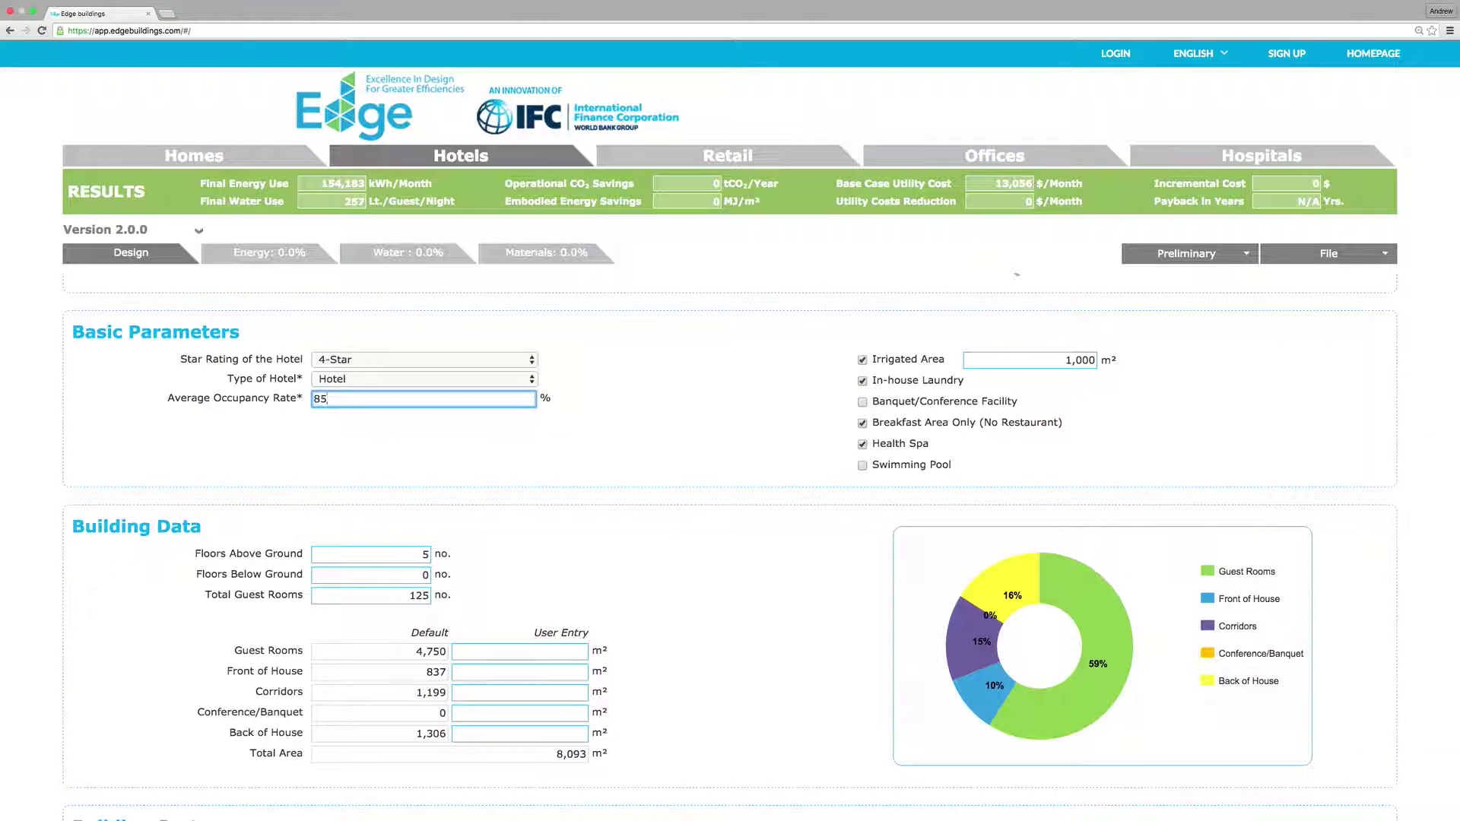
key(Tab)
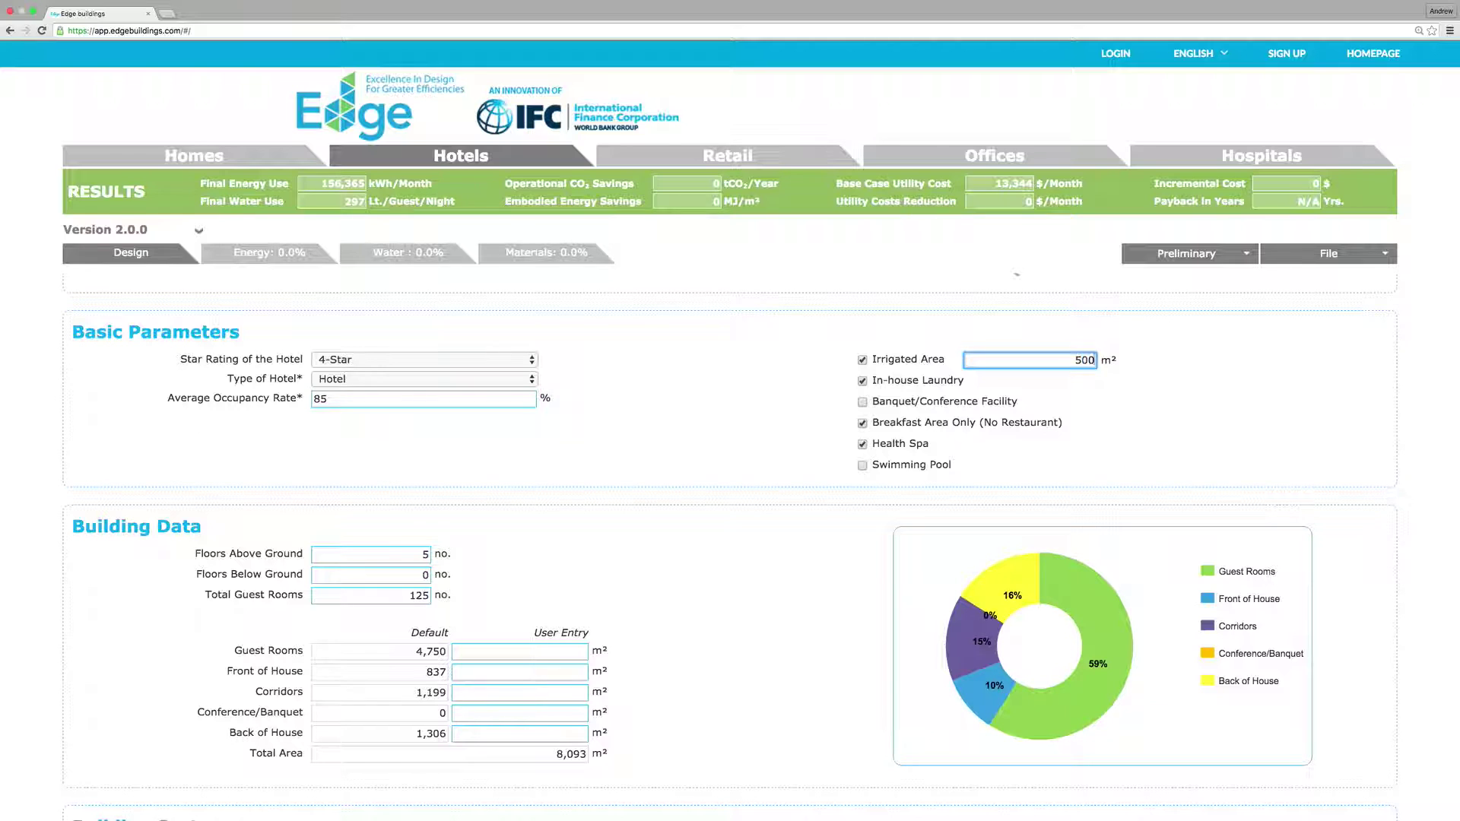
click(862, 402)
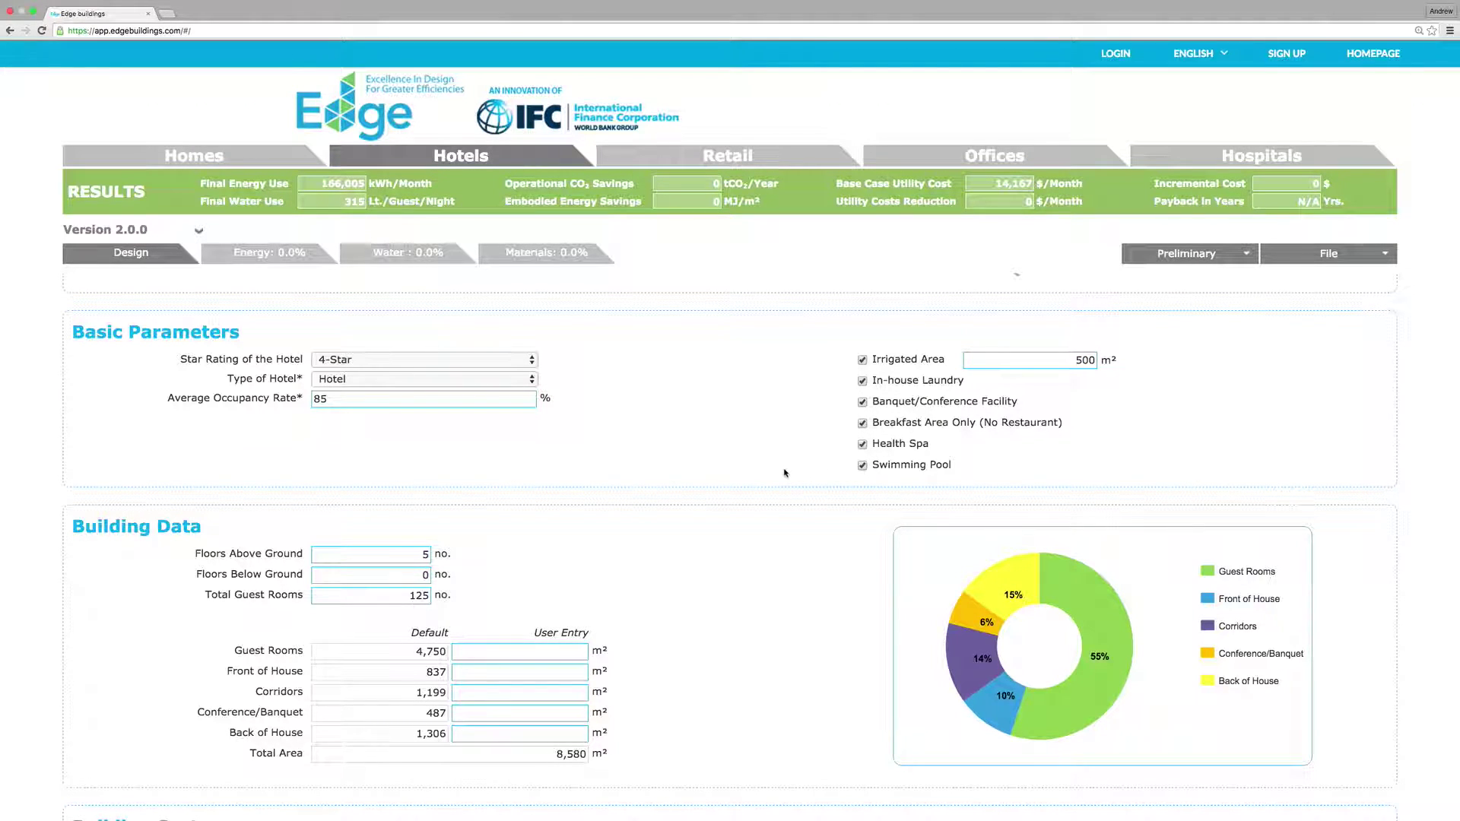
- Set space heating to No and scroll down to the Base Case key assumptions
scroll(785, 473, down, 3)
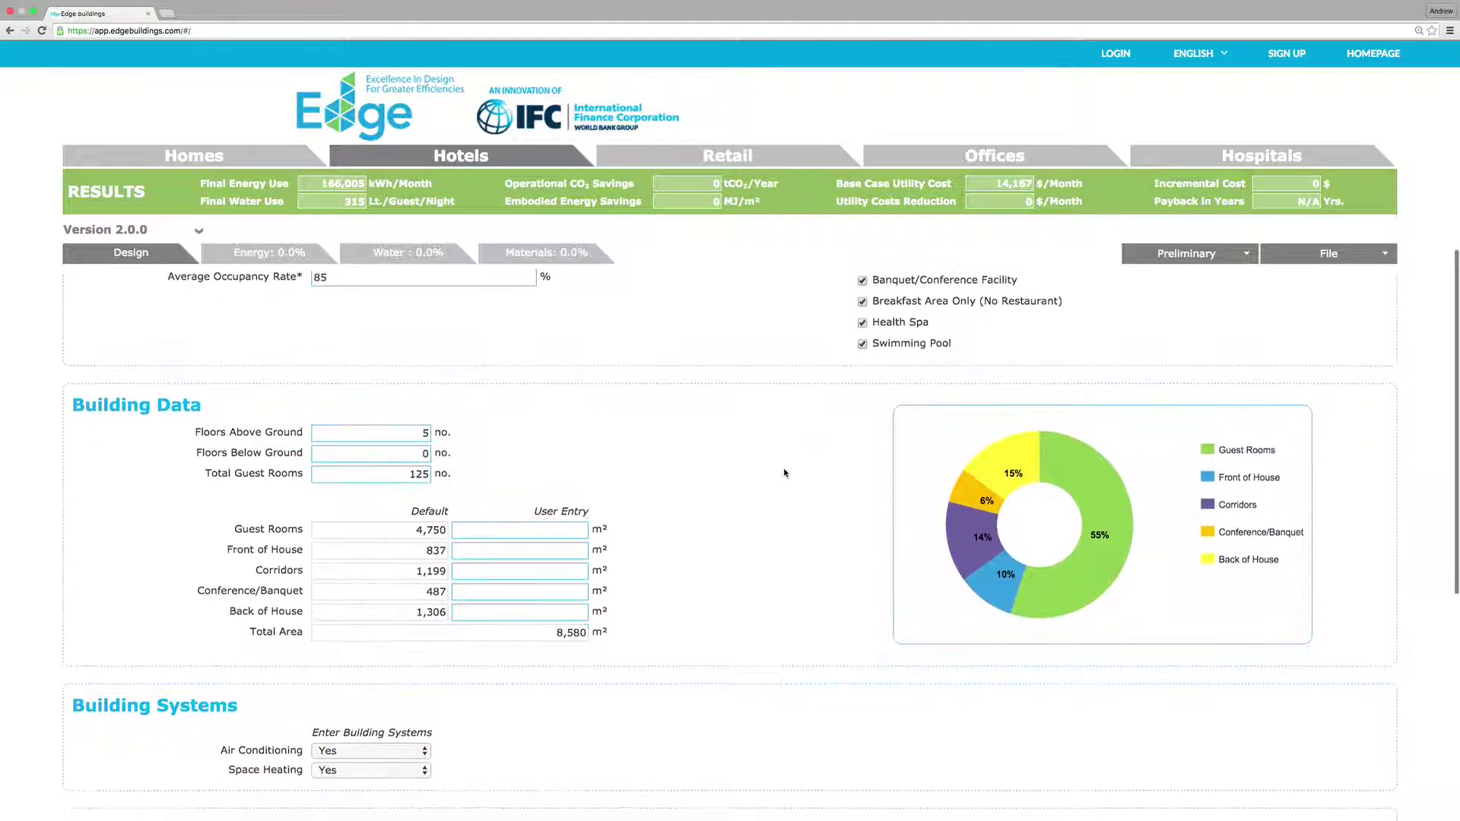
scroll(785, 473, down, 1)
scroll(785, 473, down, 2)
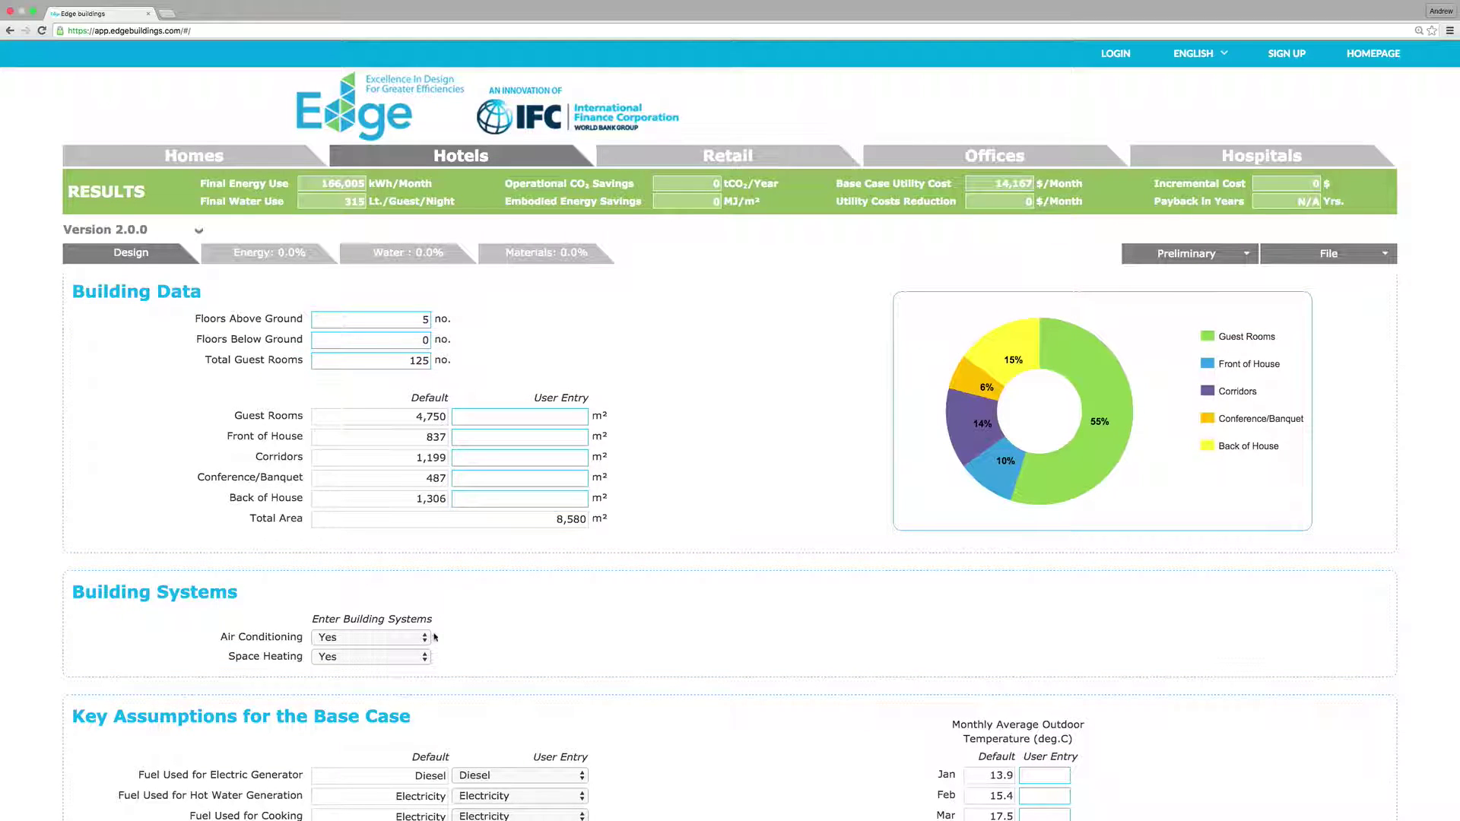
click(388, 659)
click(377, 671)
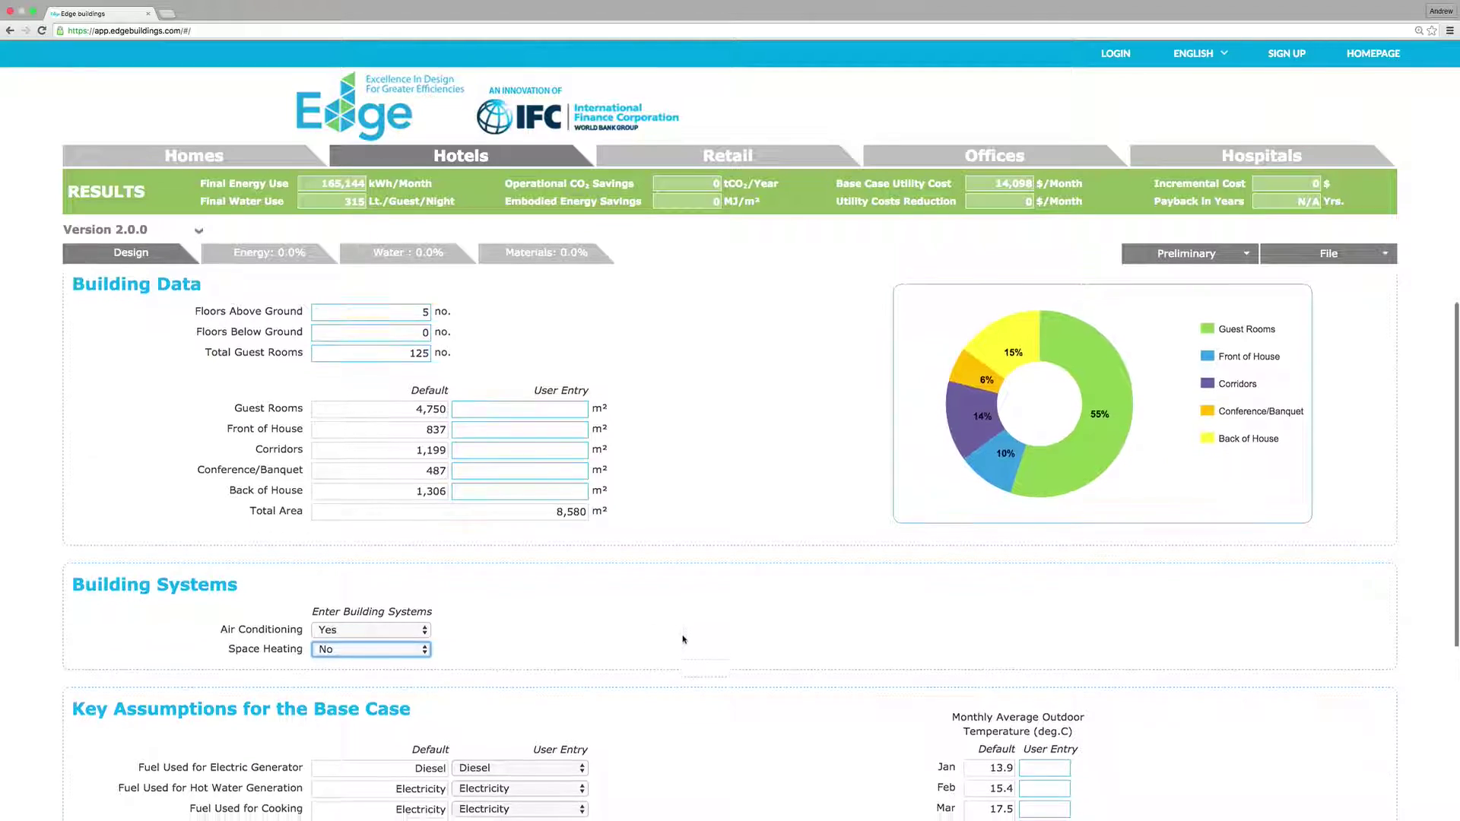
scroll(683, 640, down, 2)
scroll(682, 639, down, 5)
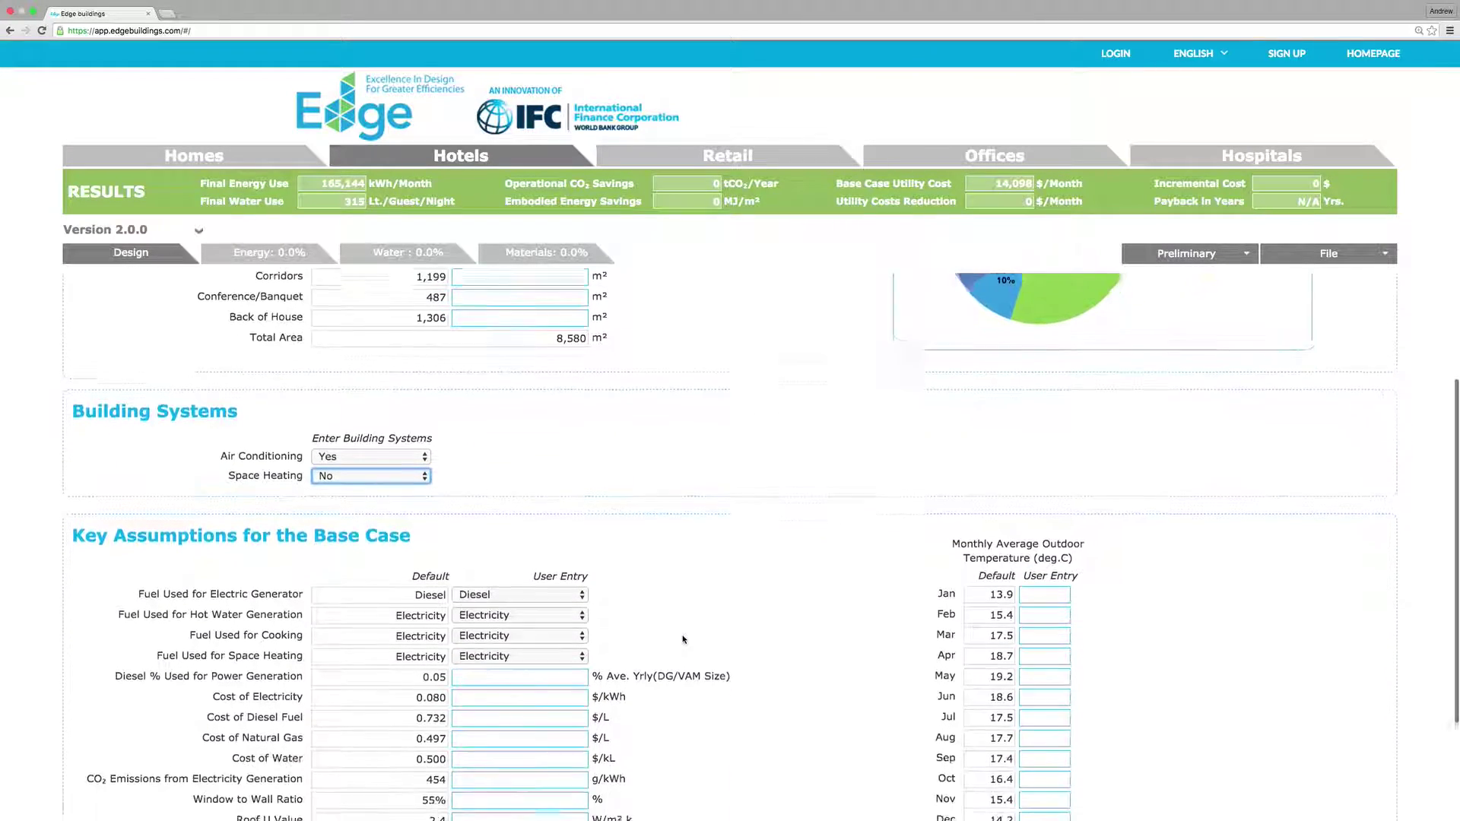
scroll(682, 640, down, 5)
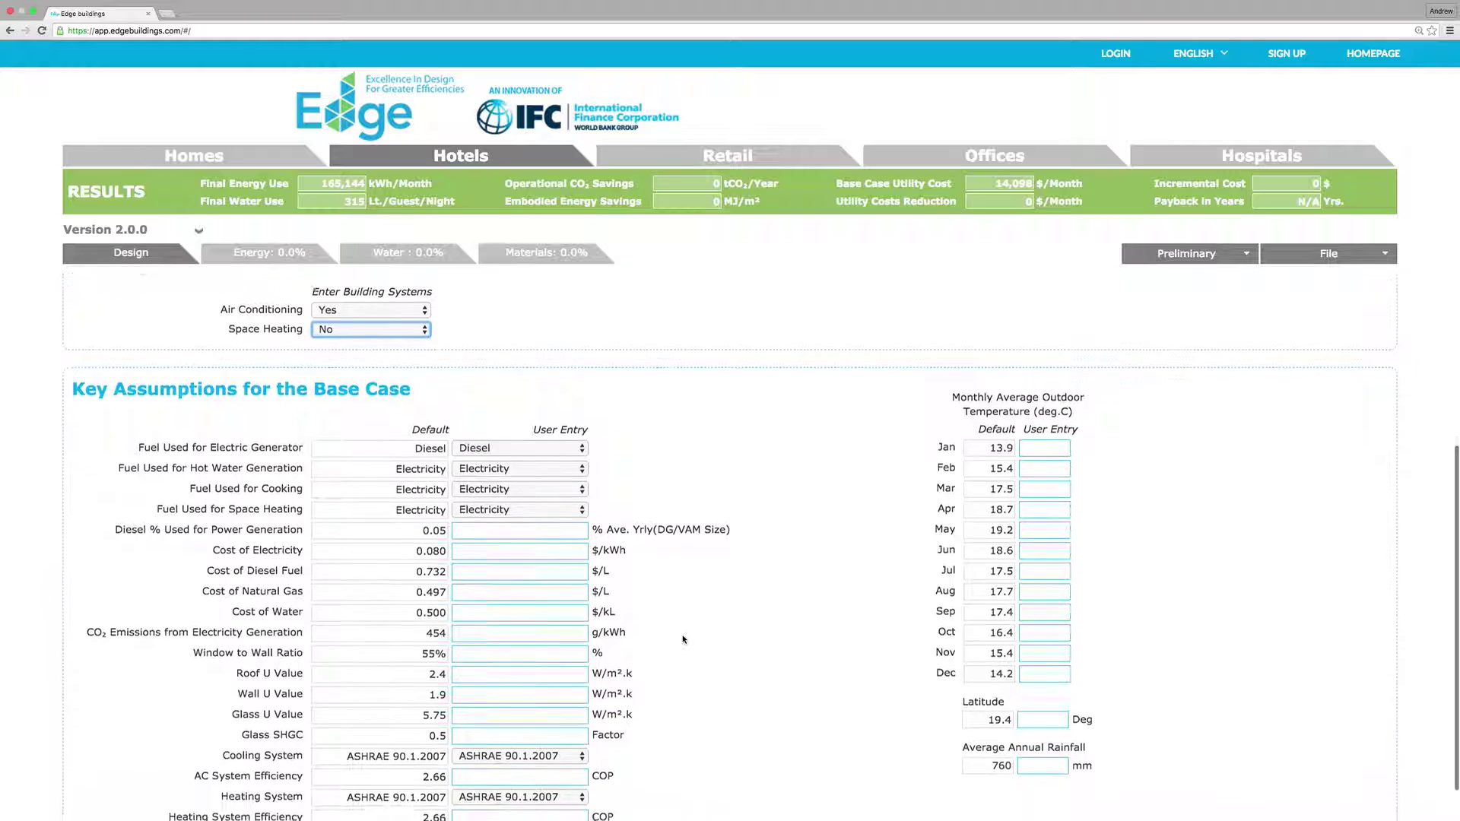
scroll(682, 639, down, 2)
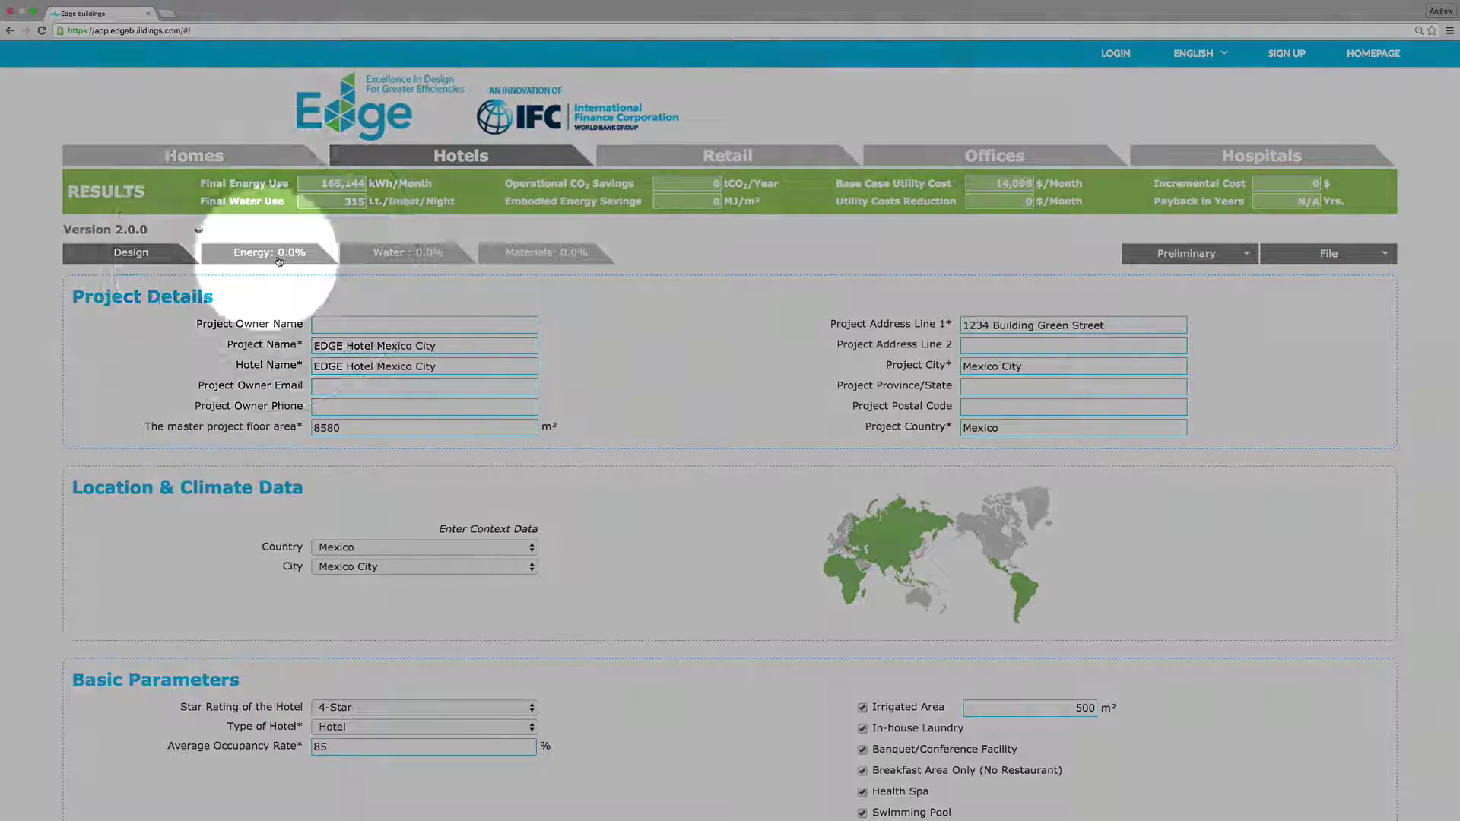
- Open the Hotel User Guide page for energy measure HTE01 Reduced Window to Wall Ratio
click(277, 259)
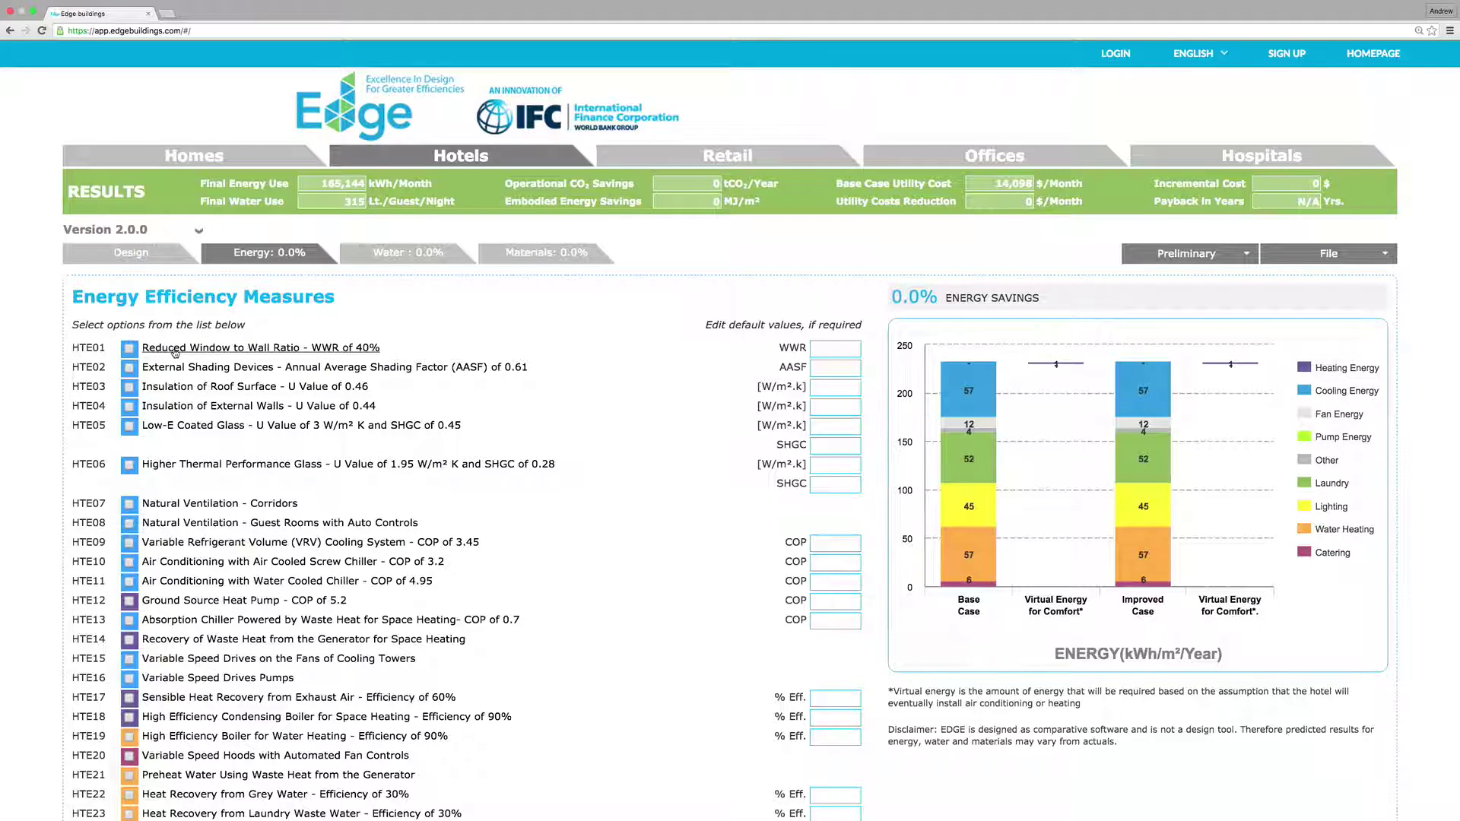
click(174, 349)
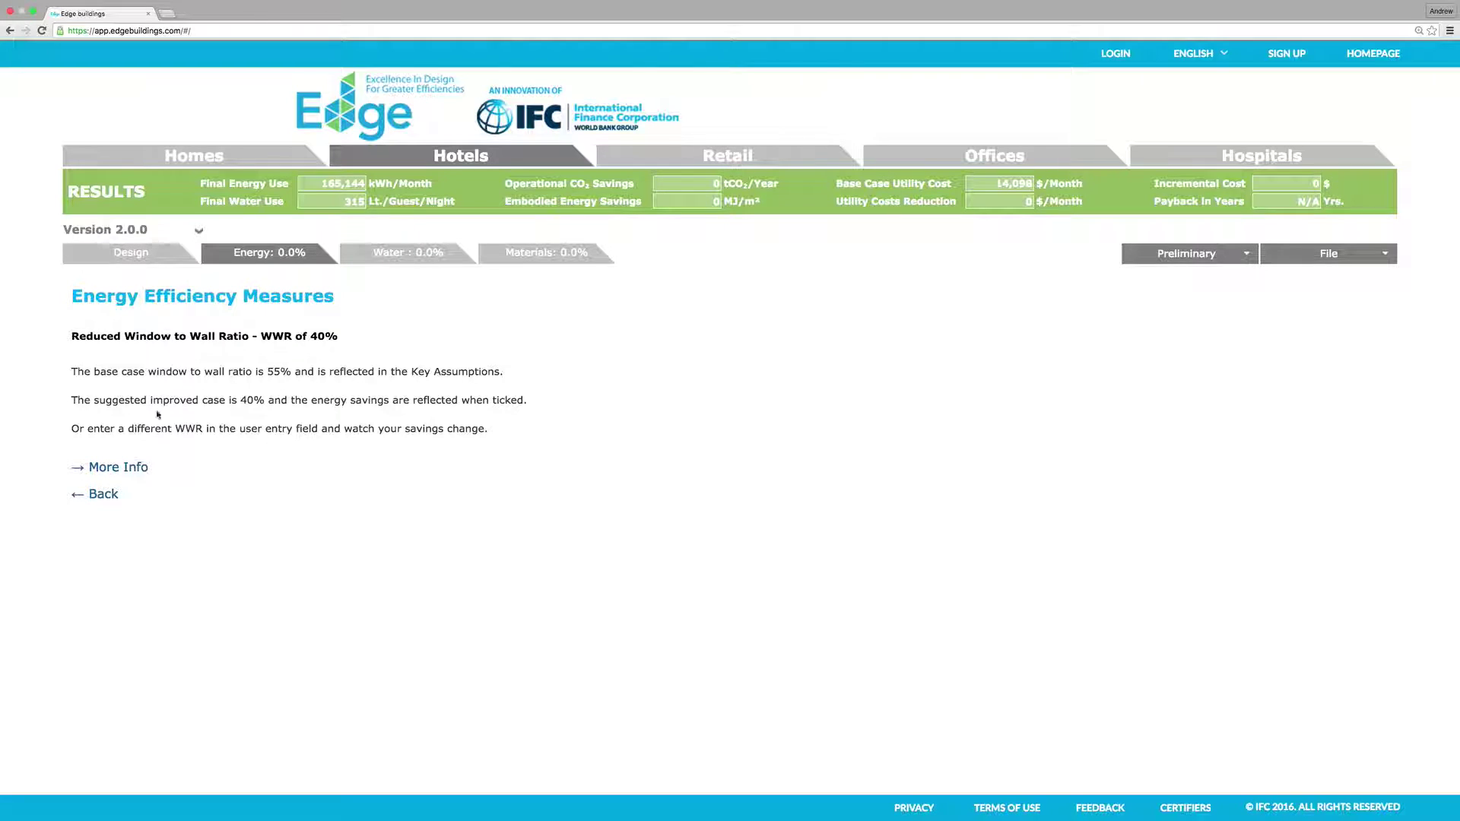
click(130, 460)
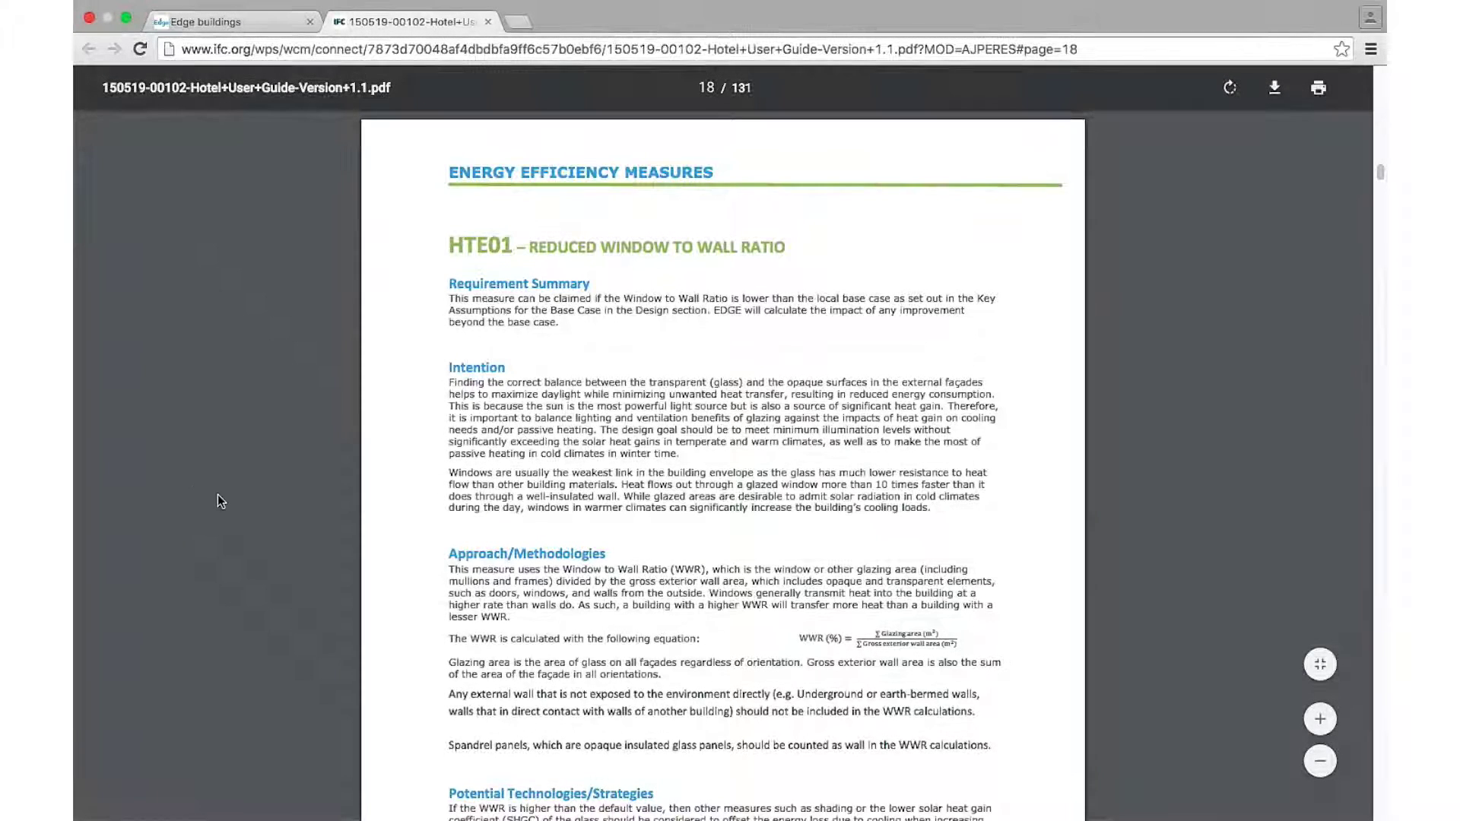
- Scroll through the HTE01 window-to-wall guidance on page 18 of the user guide
scroll(382, 488, down, 1)
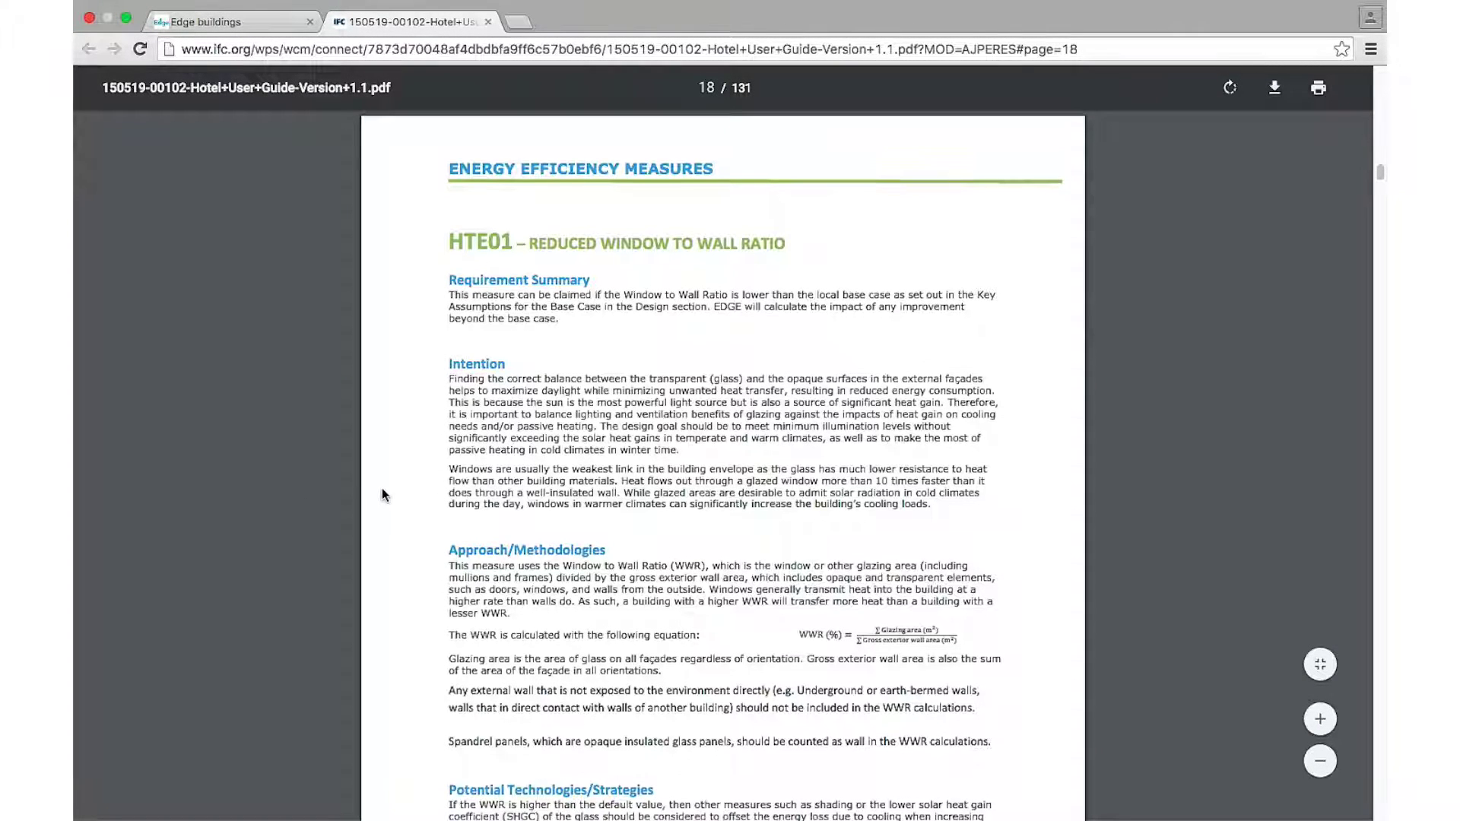
scroll(382, 488, down, 4)
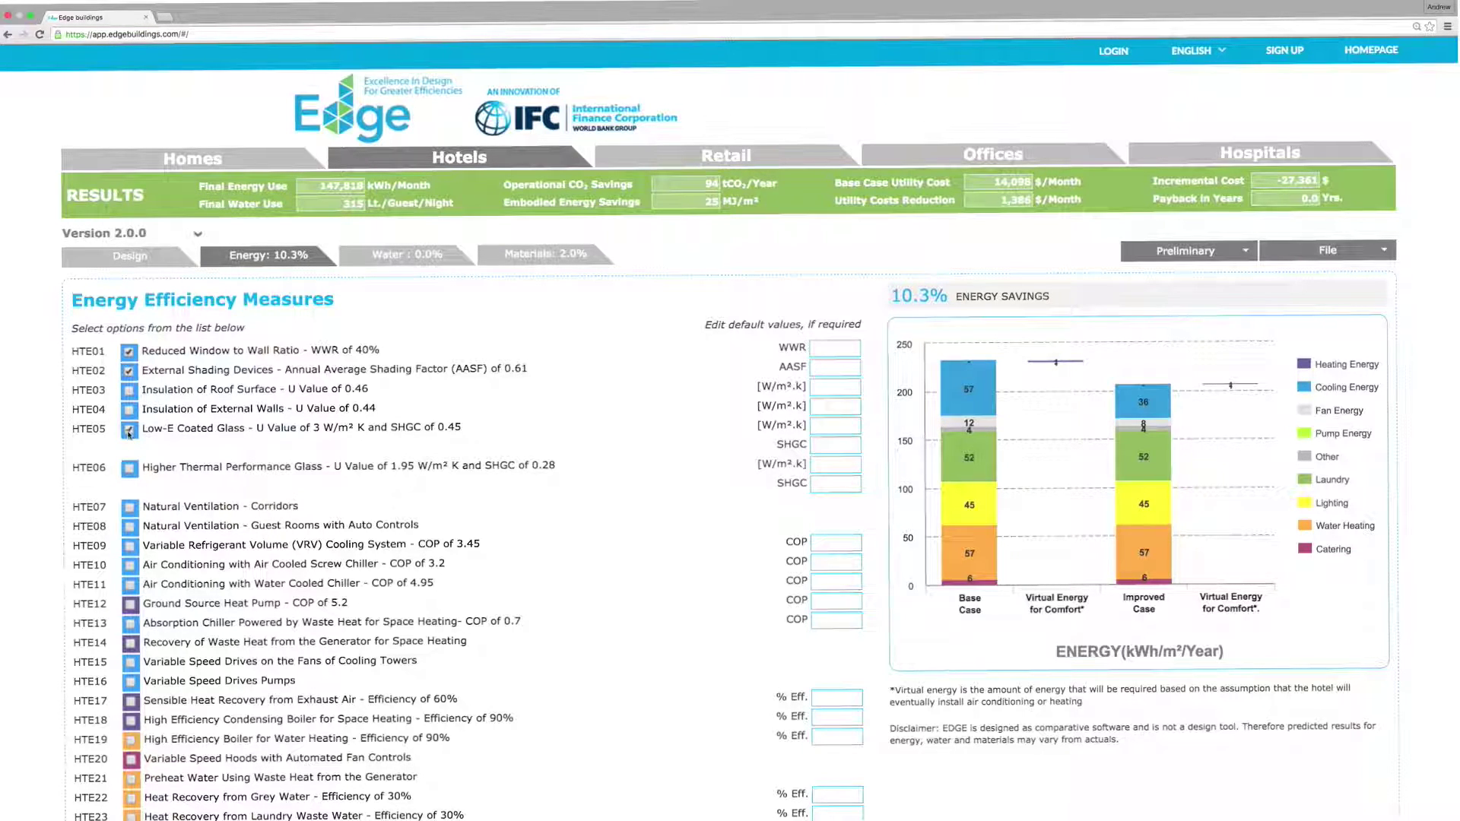
- Add the HTE11 water-cooled chiller measure, raising energy savings to 26.4%
click(130, 585)
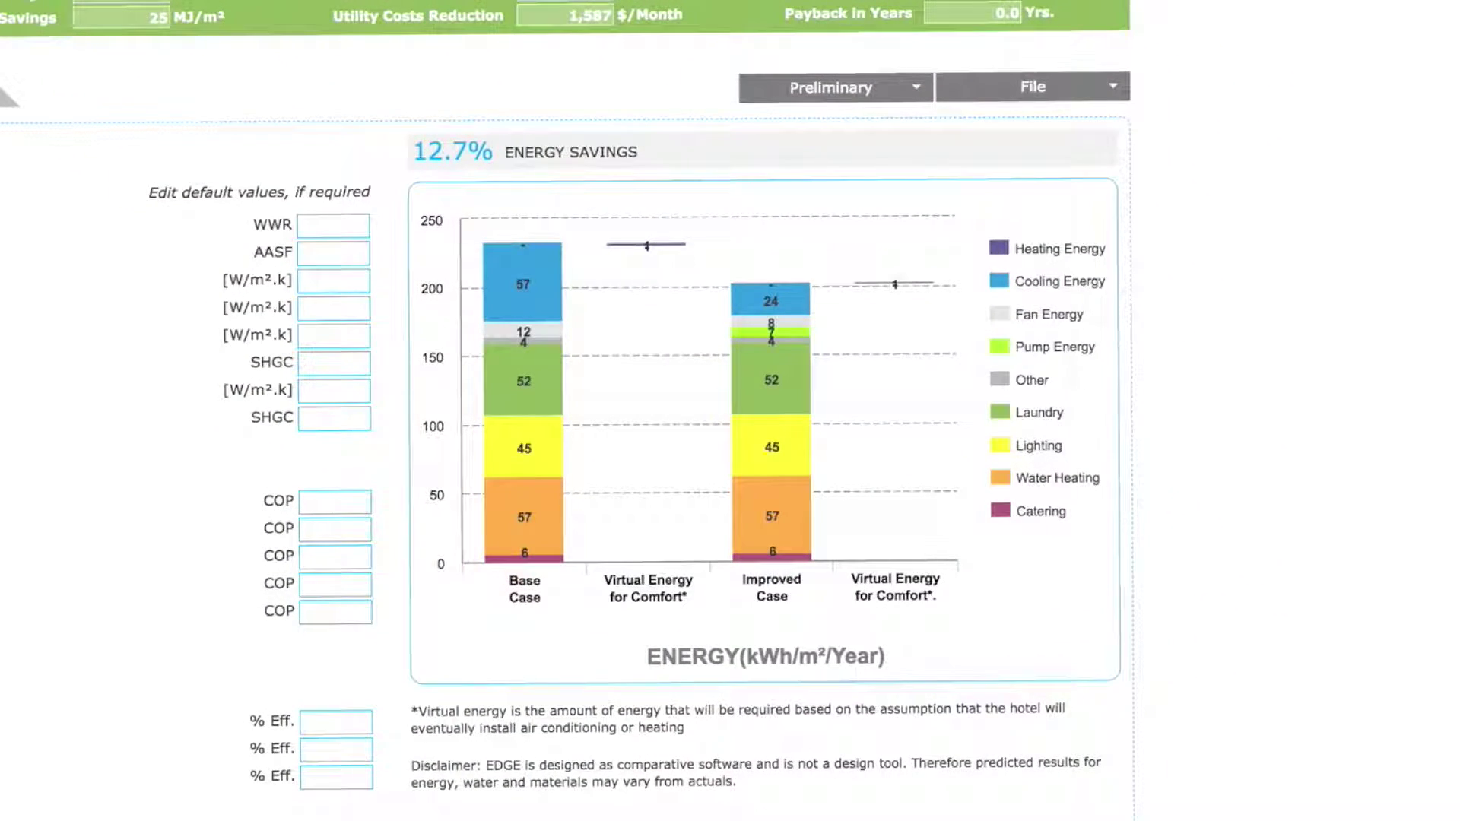
scroll(19, 665, down, 5)
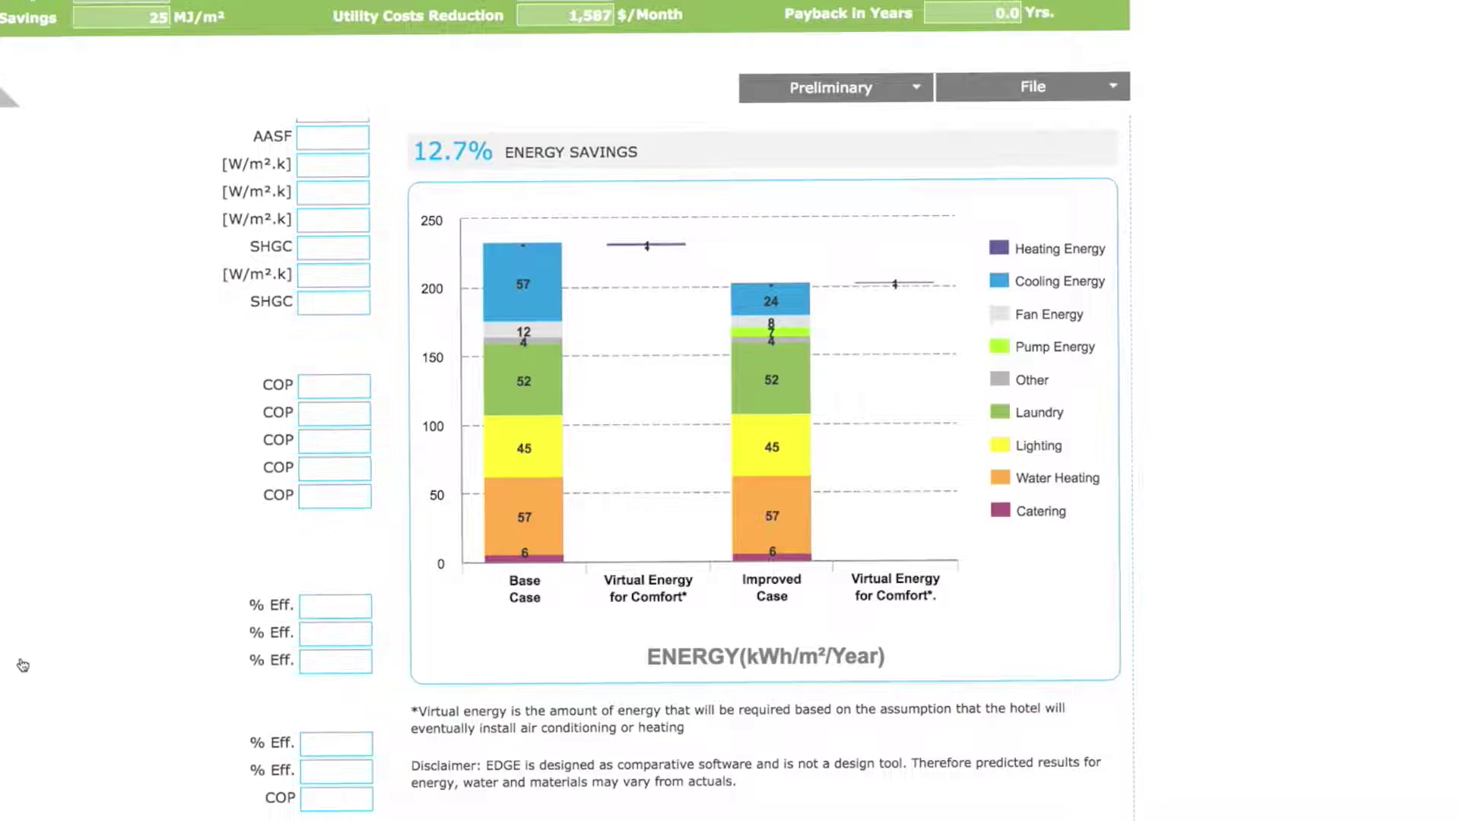
scroll(23, 665, down, 2)
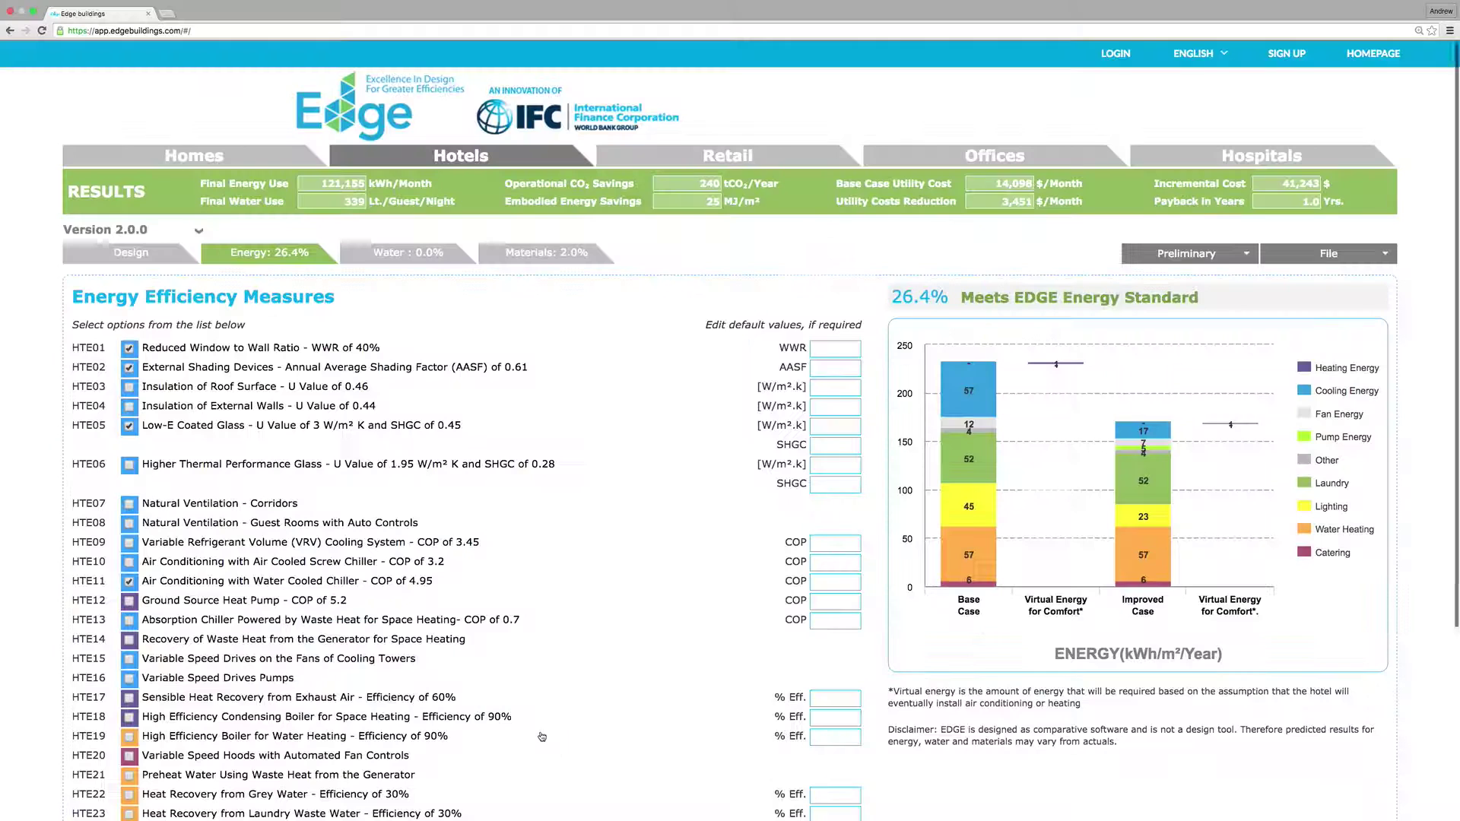
- Tick water measures HTW01, HTW02, HTW03, HTW05 and HTW06 for 23.4% water savings
click(408, 253)
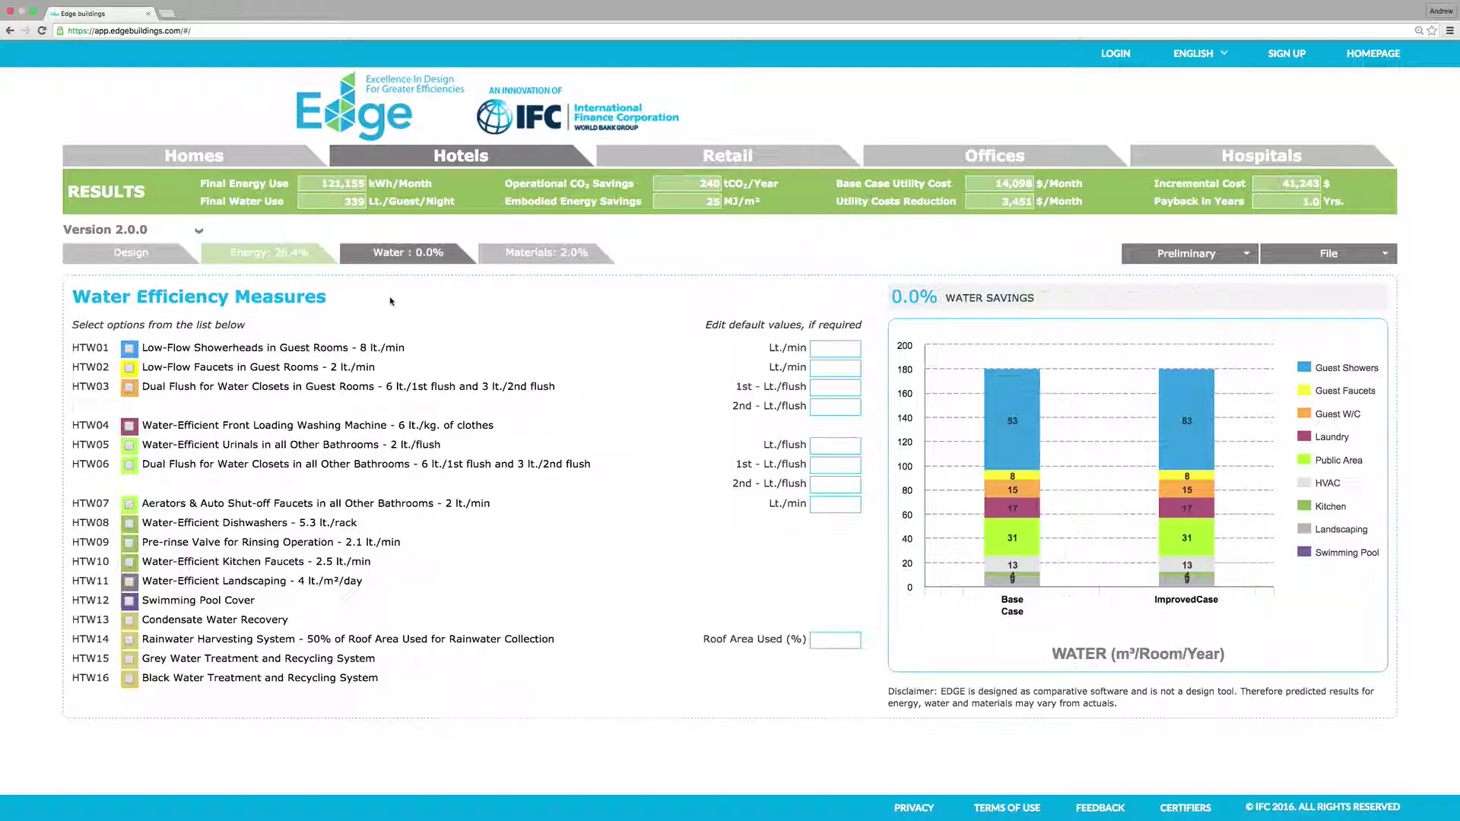
click(129, 348)
click(128, 367)
click(129, 387)
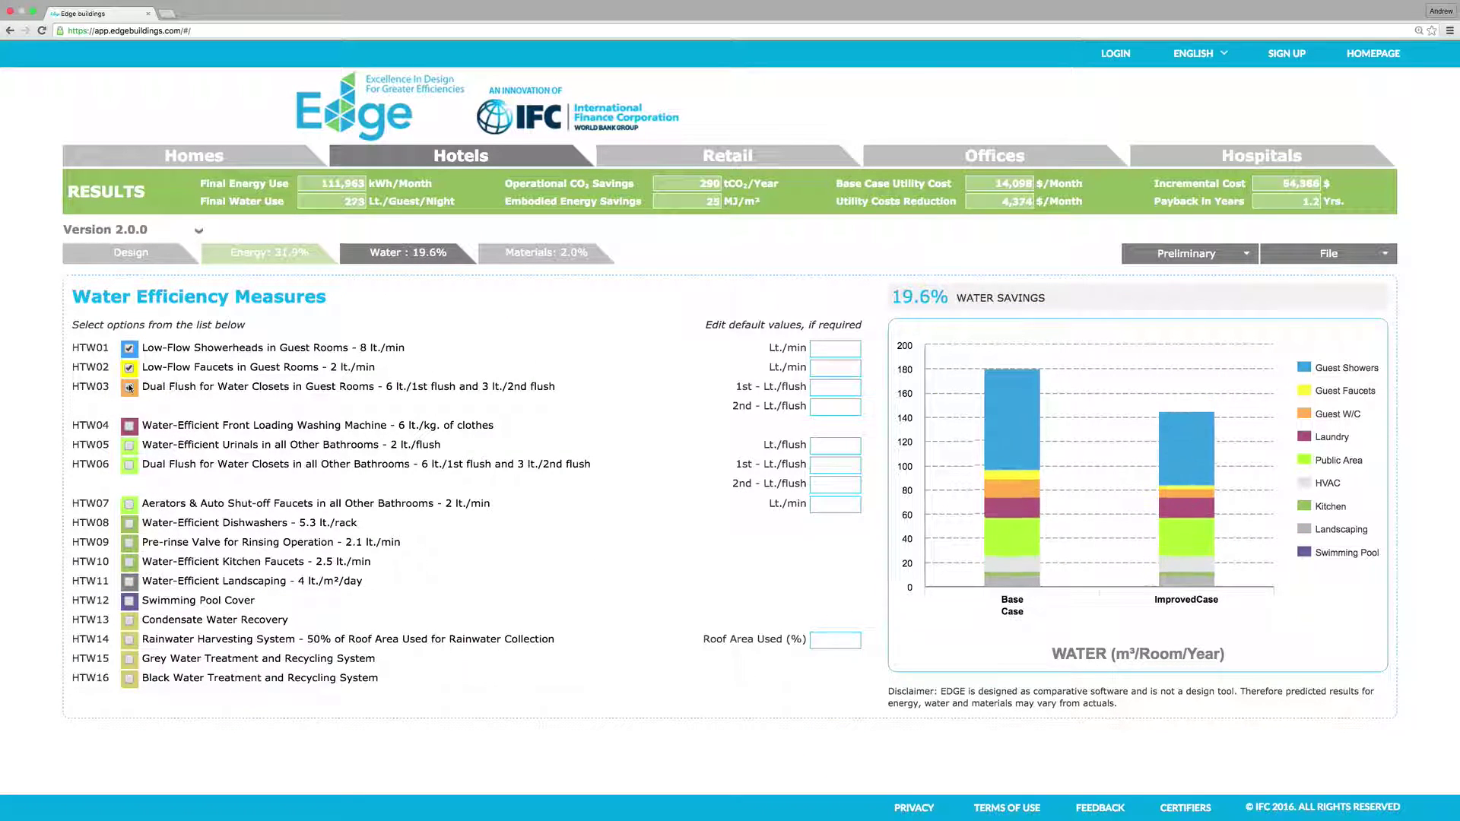
click(129, 445)
click(130, 464)
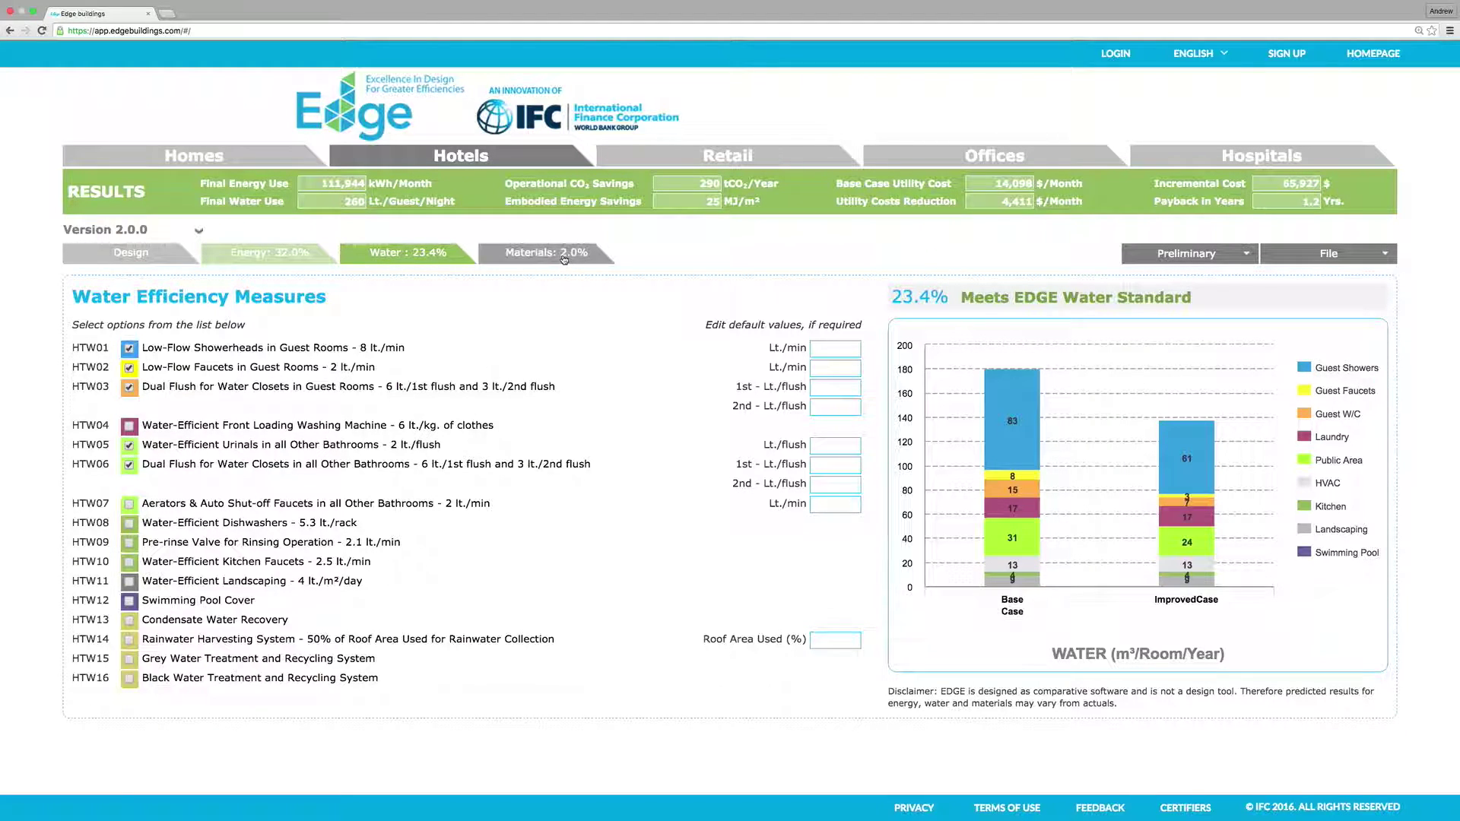
click(564, 259)
- Set the HTM01 floor slab and HTM02 roof slab thicknesses to 150 mm
click(830, 408)
text(150)
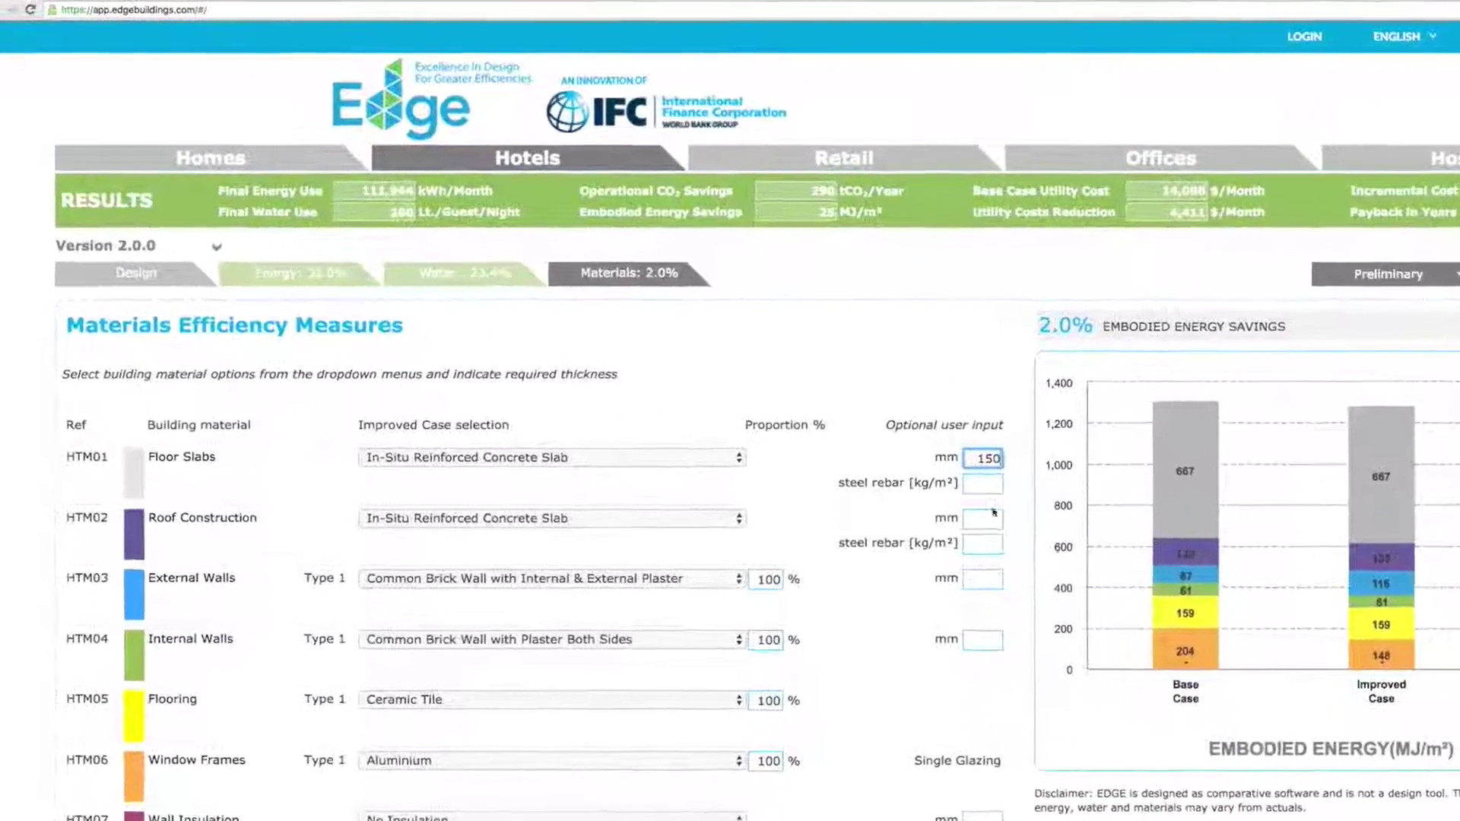
click(980, 517)
text(150)
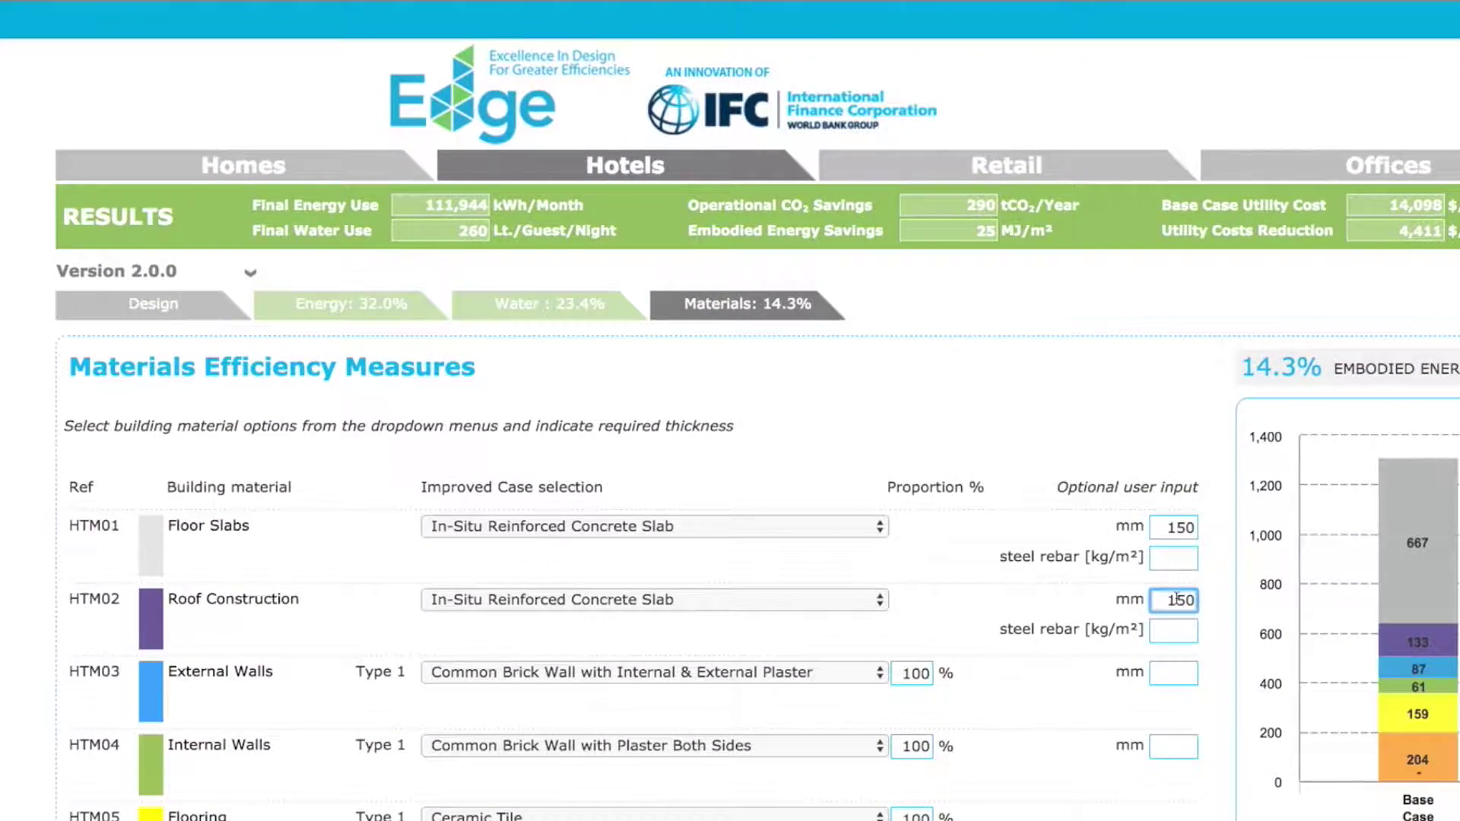
- Use Autoclaved Aerated Concrete Blocks for external walls and Vinyl Flooring for floors
click(735, 672)
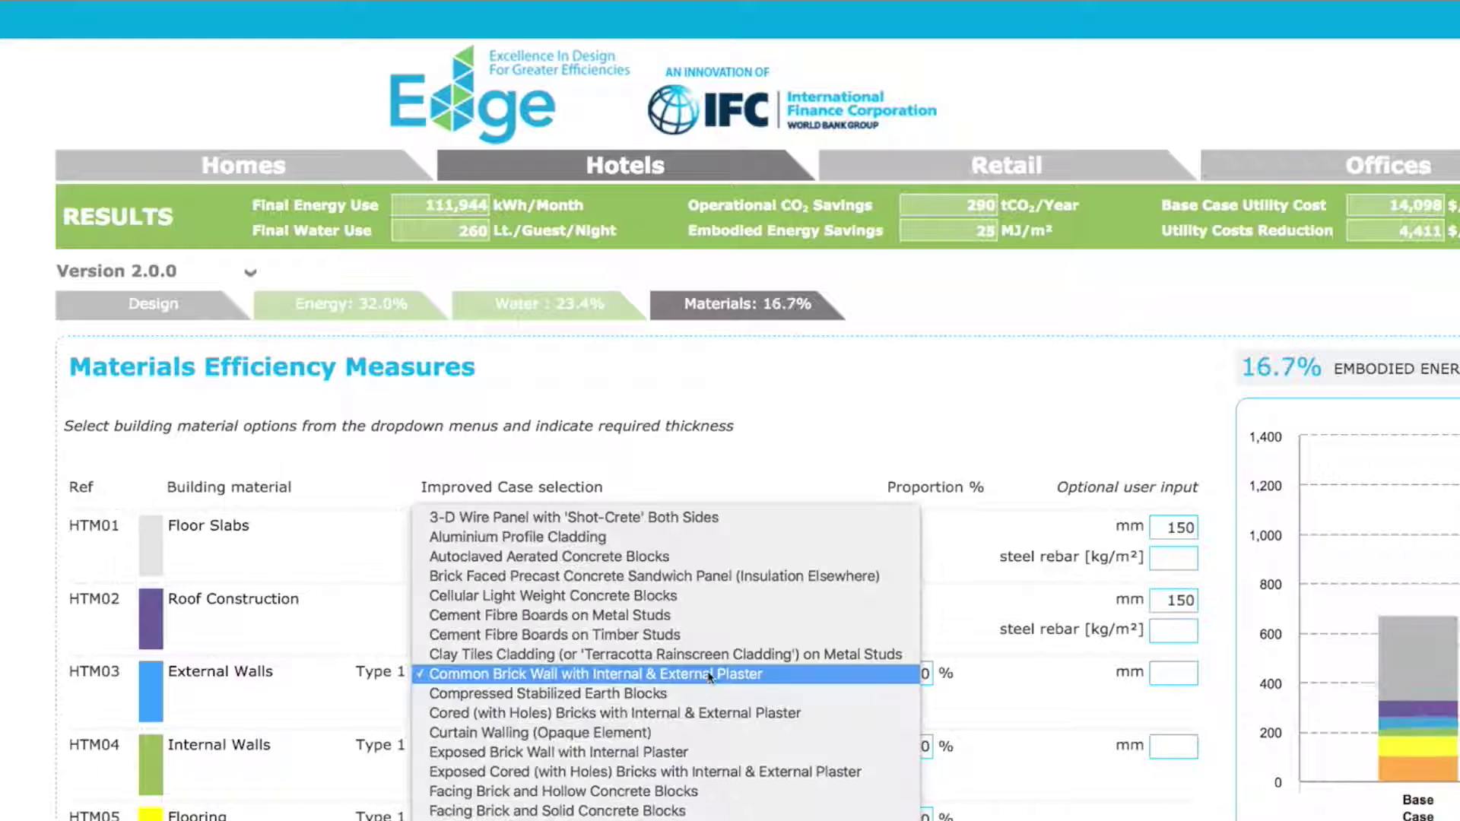
click(642, 564)
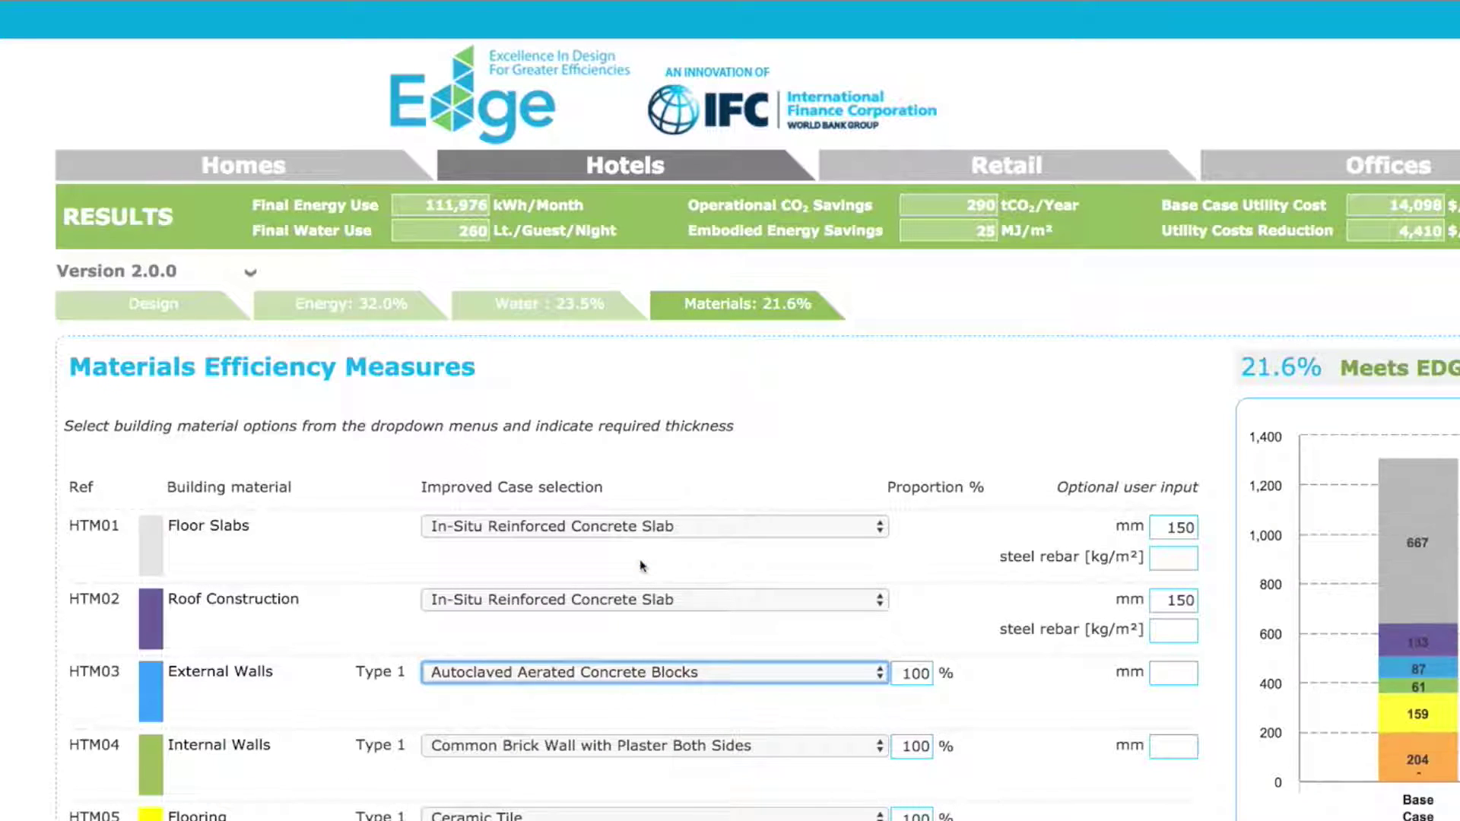
click(652, 812)
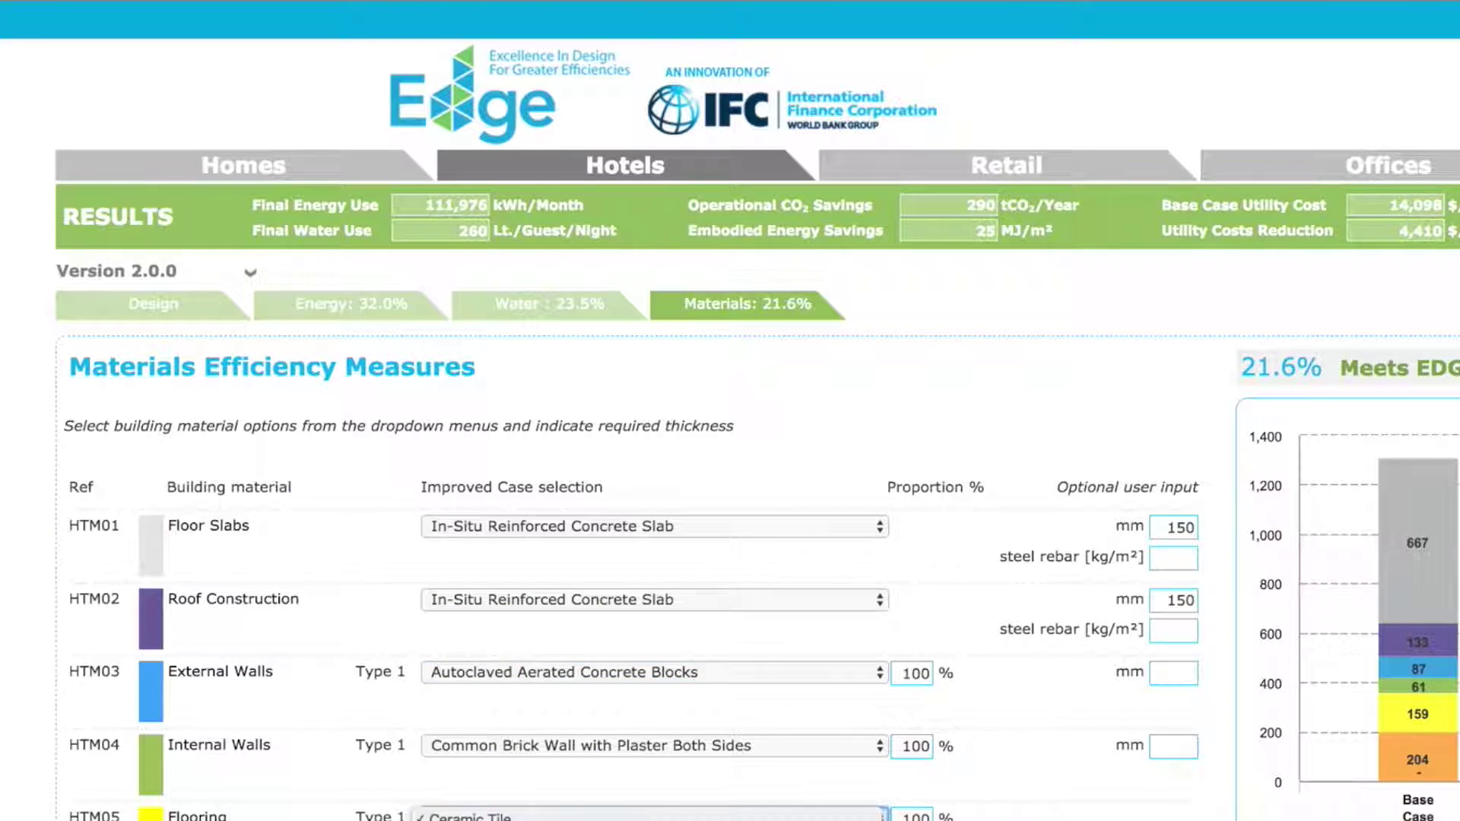
click(573, 820)
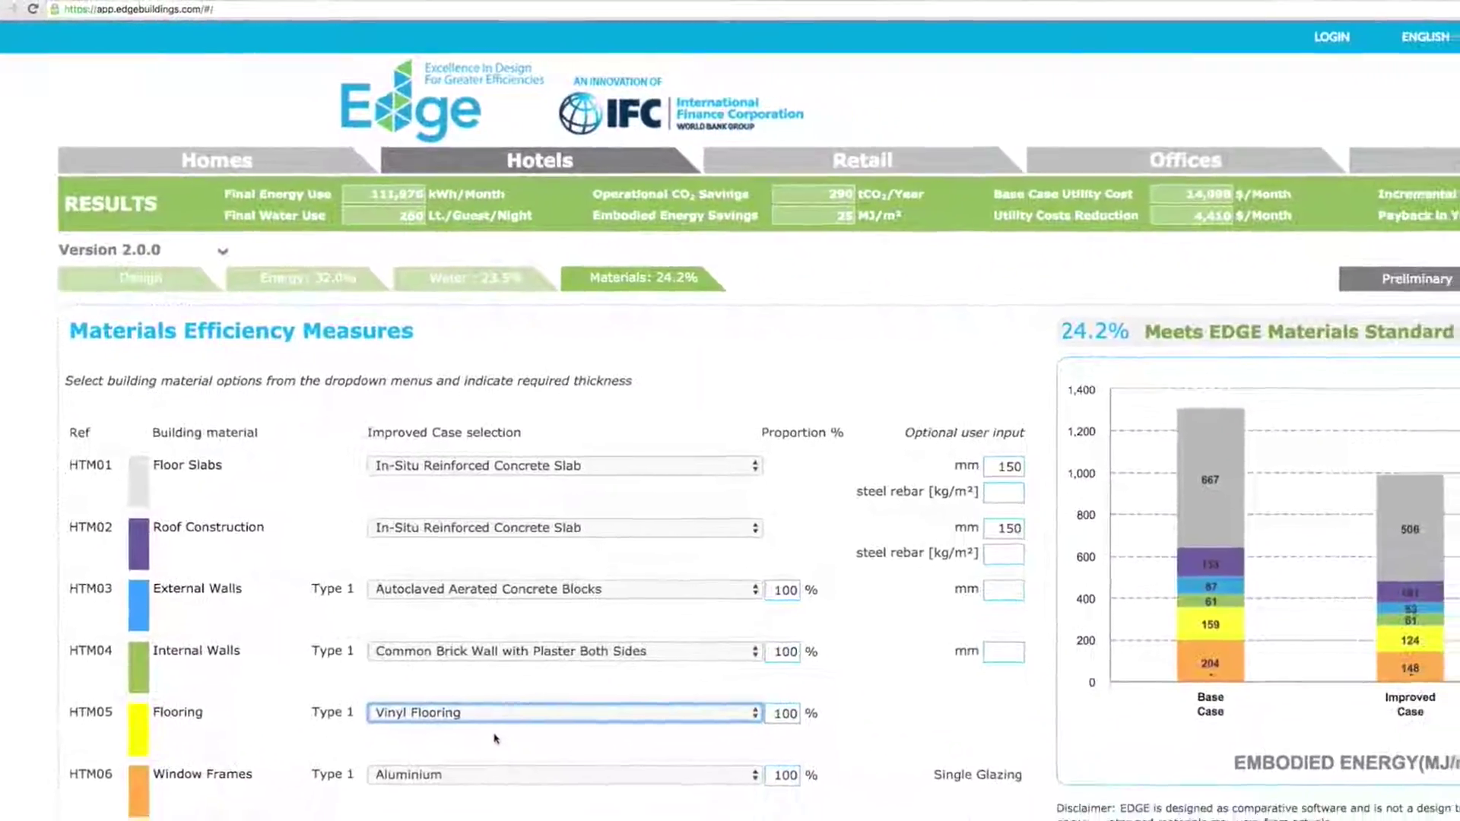